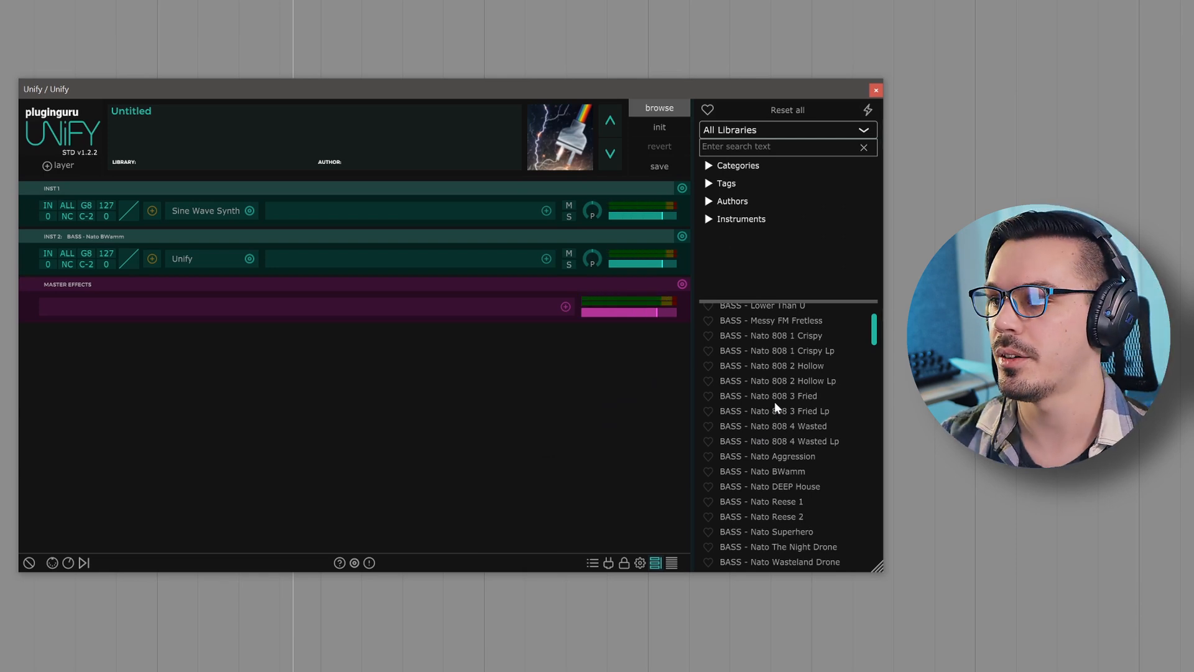
# Add the presets PAD - FutureVox Pad, PLUCK - Harpy String Pluck and STR - Viola Crescendo MM as new instrument layers
pyautogui.moveTo(876, 334); pyautogui.dragTo(852, 499)
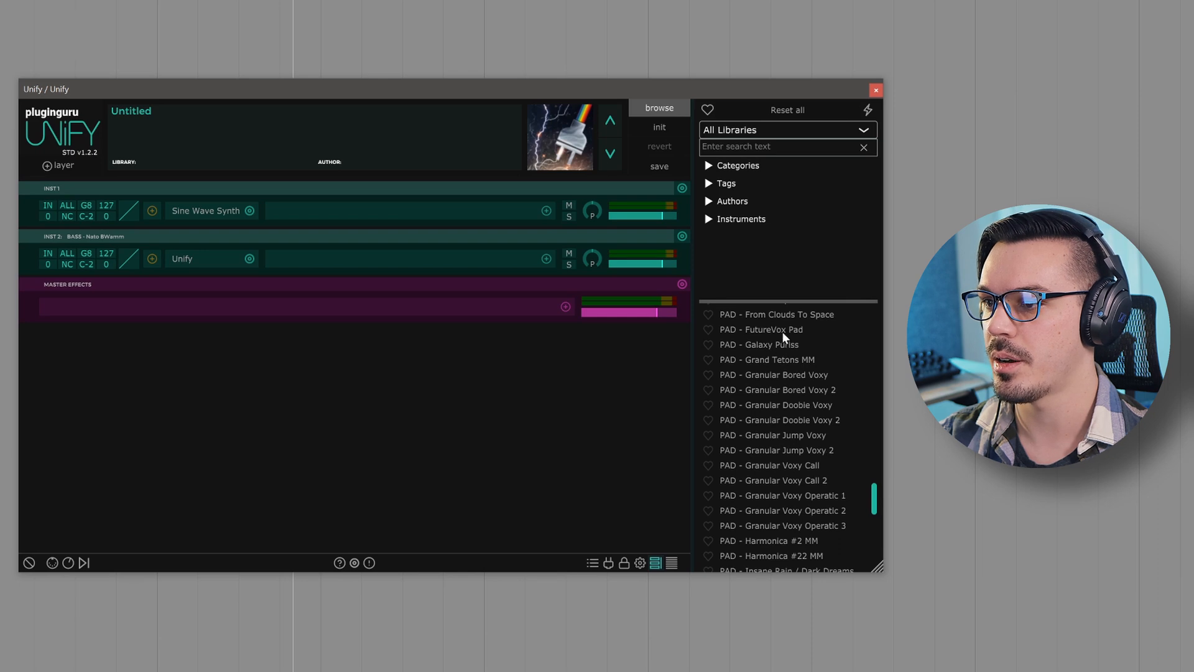
pyautogui.moveTo(781, 331); pyautogui.dragTo(569, 320)
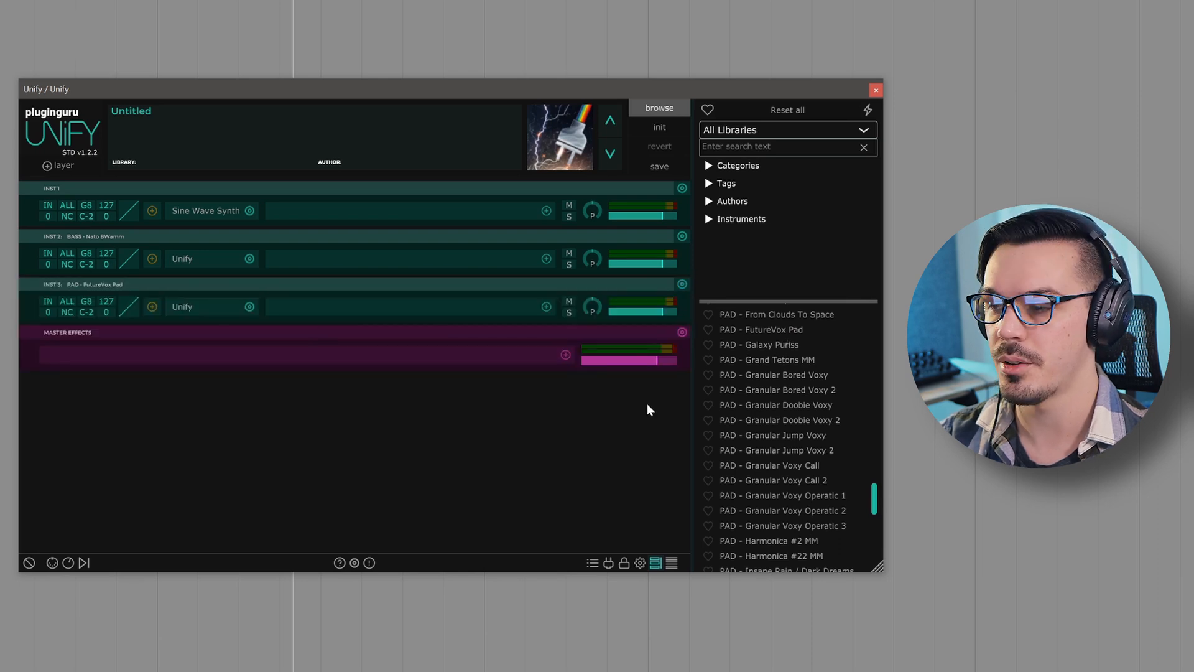
pyautogui.moveTo(875, 502); pyautogui.dragTo(872, 523)
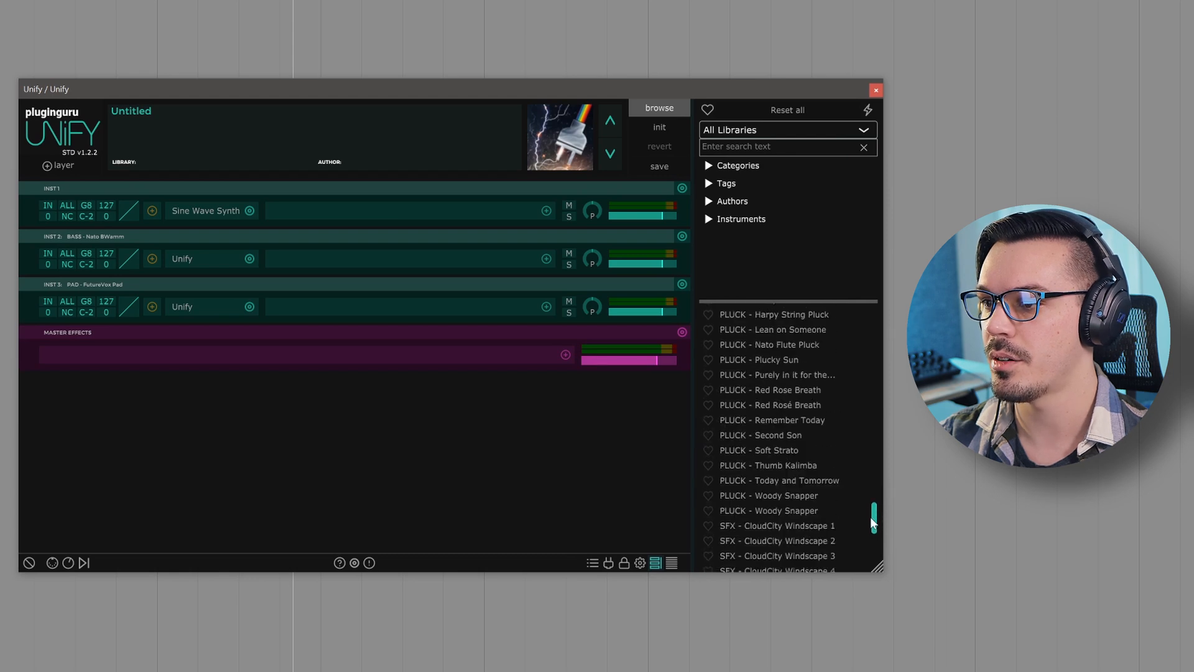
pyautogui.doubleClick(802, 316)
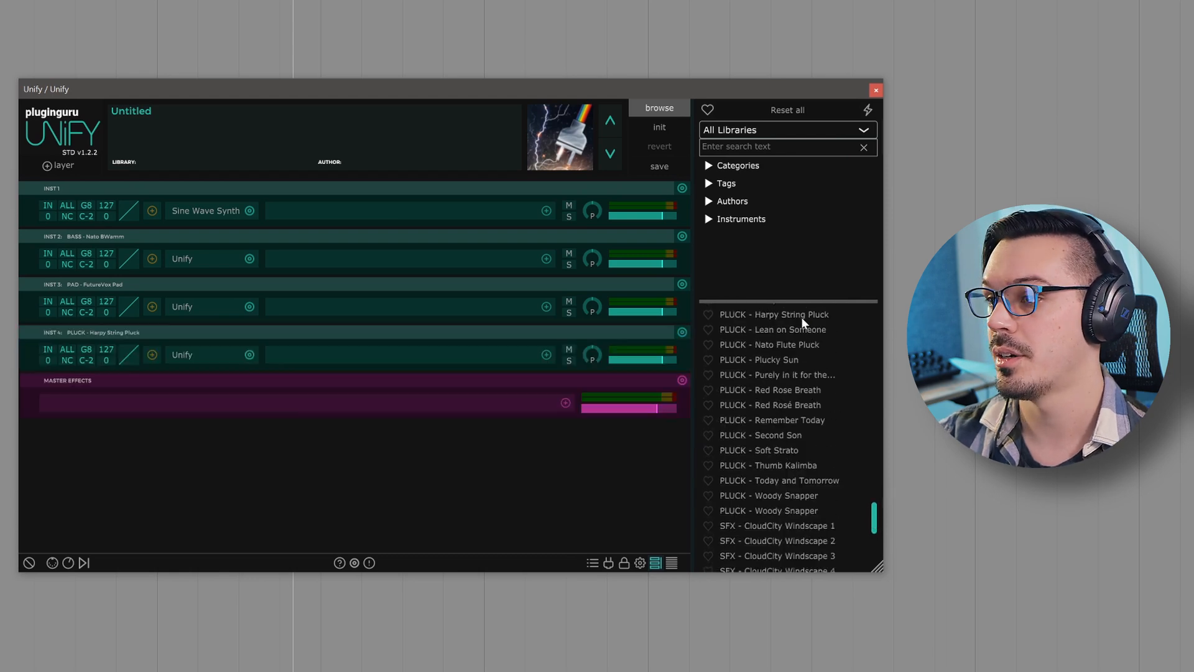
pyautogui.scroll(-15, 778, 414)
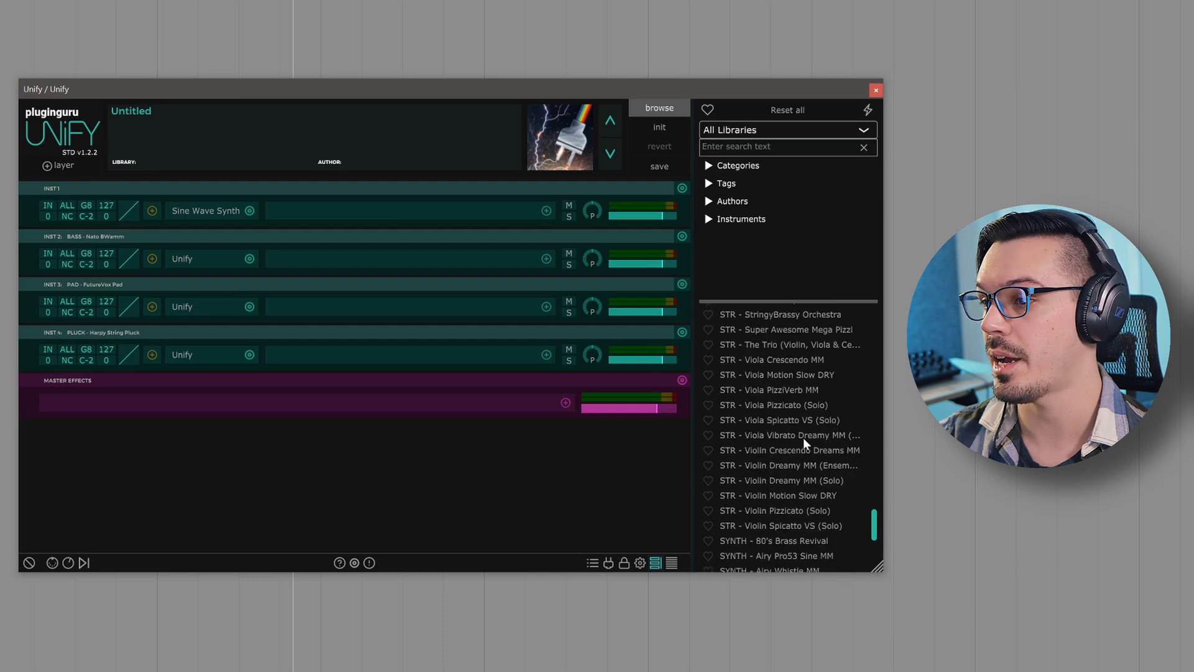
pyautogui.doubleClick(807, 360)
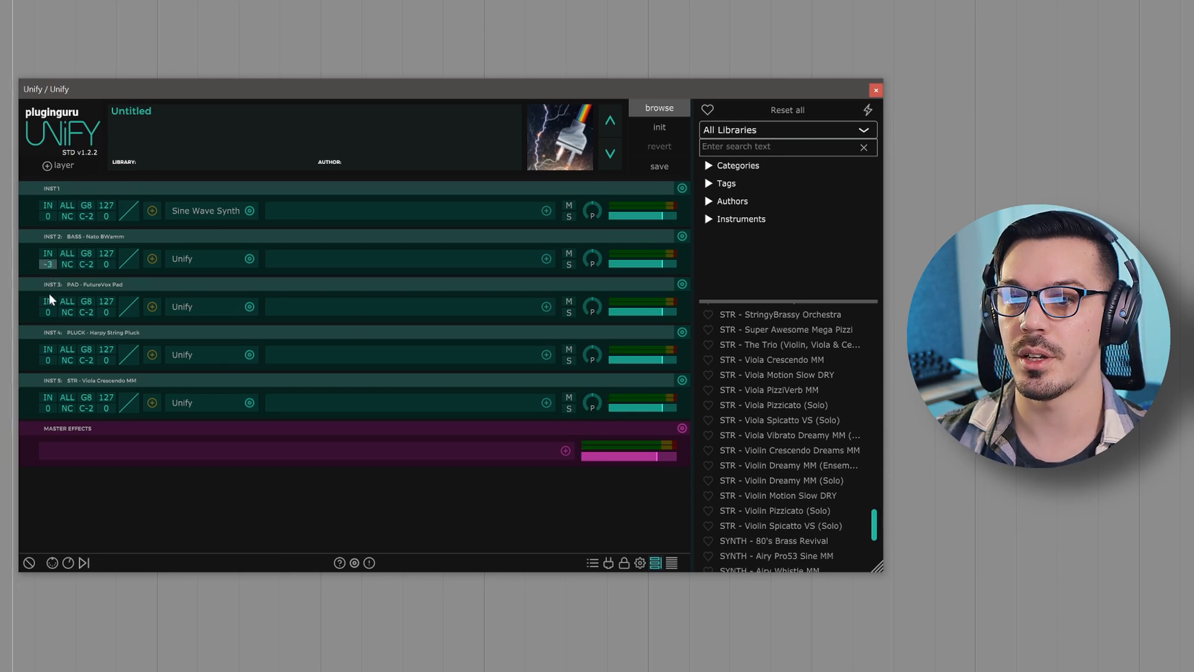
# Transpose the BASS - Nato BWamm layer to -12 and the Viola Crescendo MM layer to +7, and inspect the bass layer's nested patch
pyautogui.moveTo(53, 330); pyautogui.dragTo(46, 355)
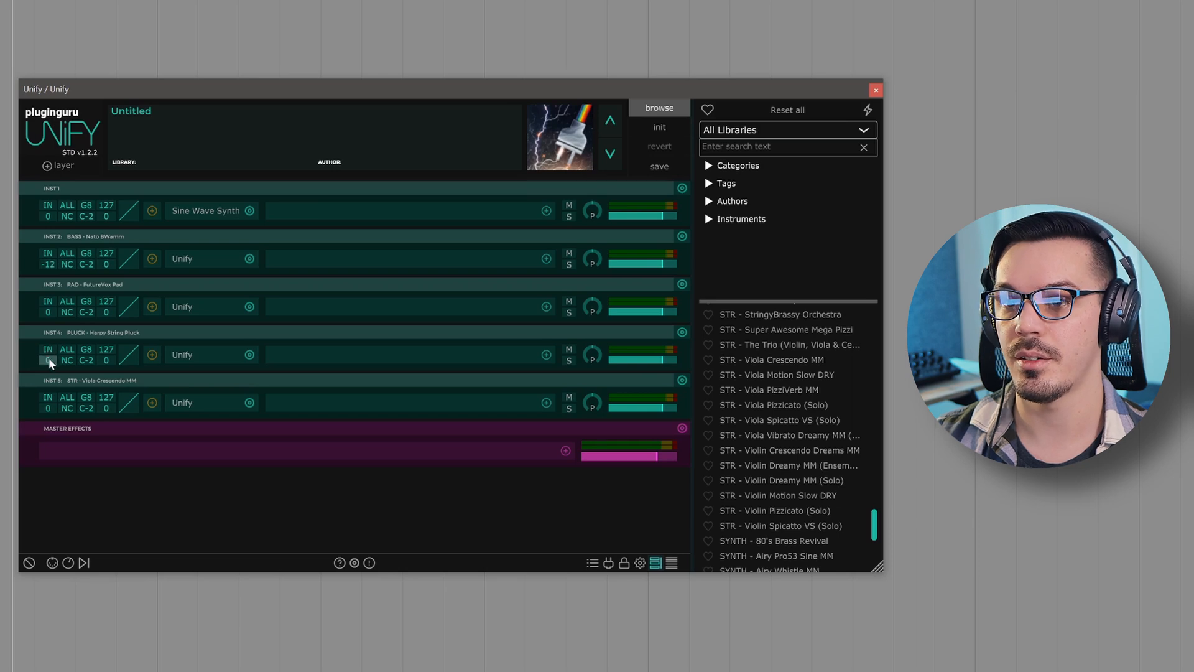
pyautogui.moveTo(75, 360); pyautogui.dragTo(72, 357)
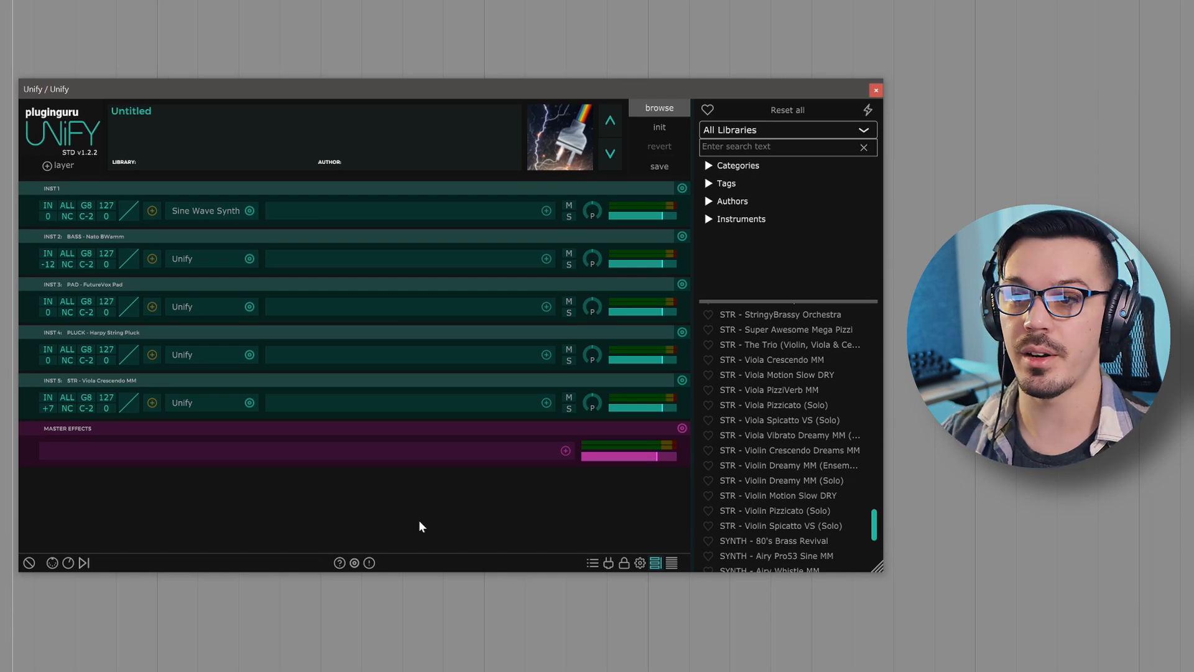
pyautogui.doubleClick(206, 258)
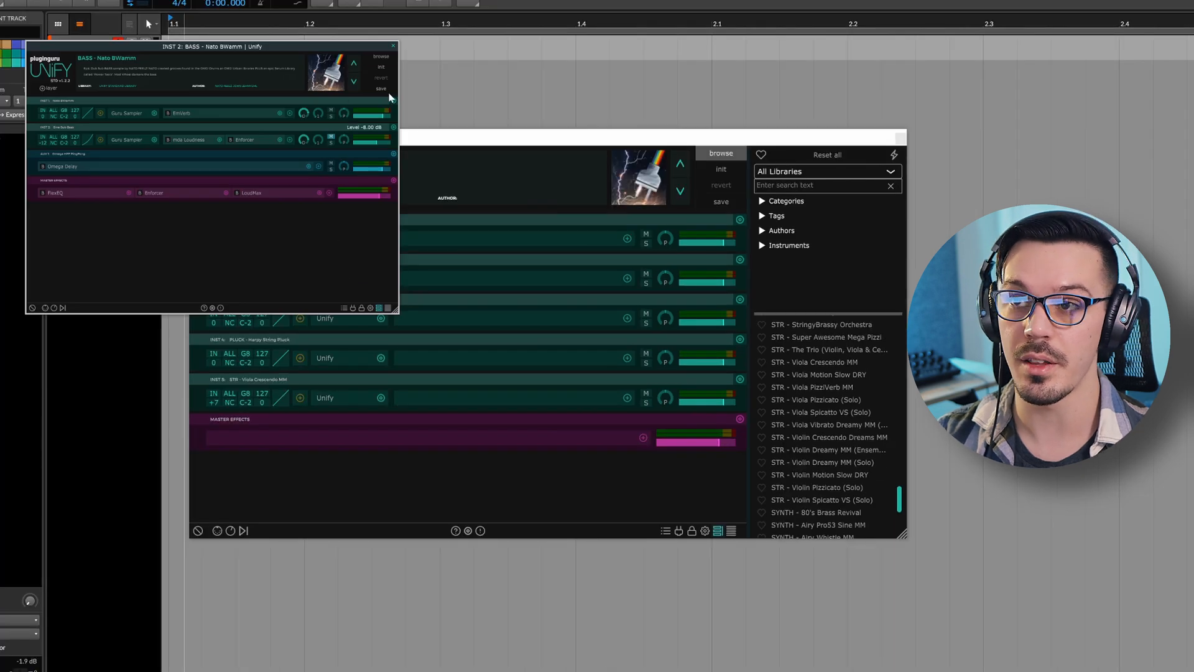
pyautogui.click(393, 45)
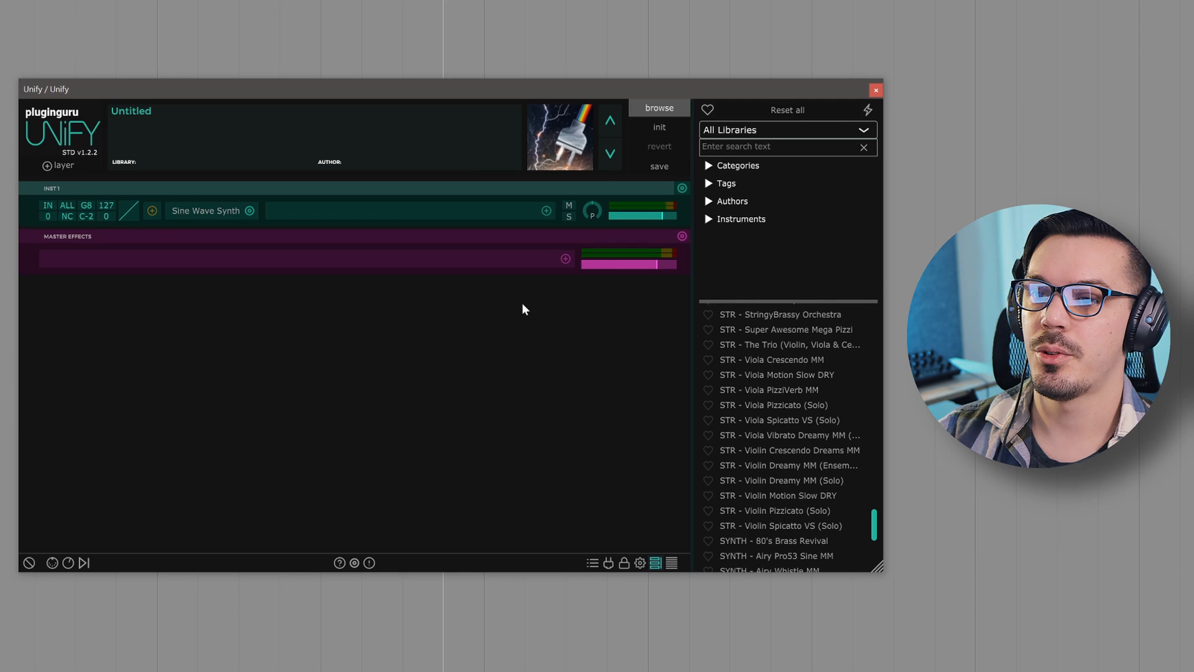
# Replace the Sine Wave Synth in the INST 1 layer with the Dexed instrument and bring its editor fully into view
pyautogui.click(247, 210)
pyautogui.moveTo(268, 218)
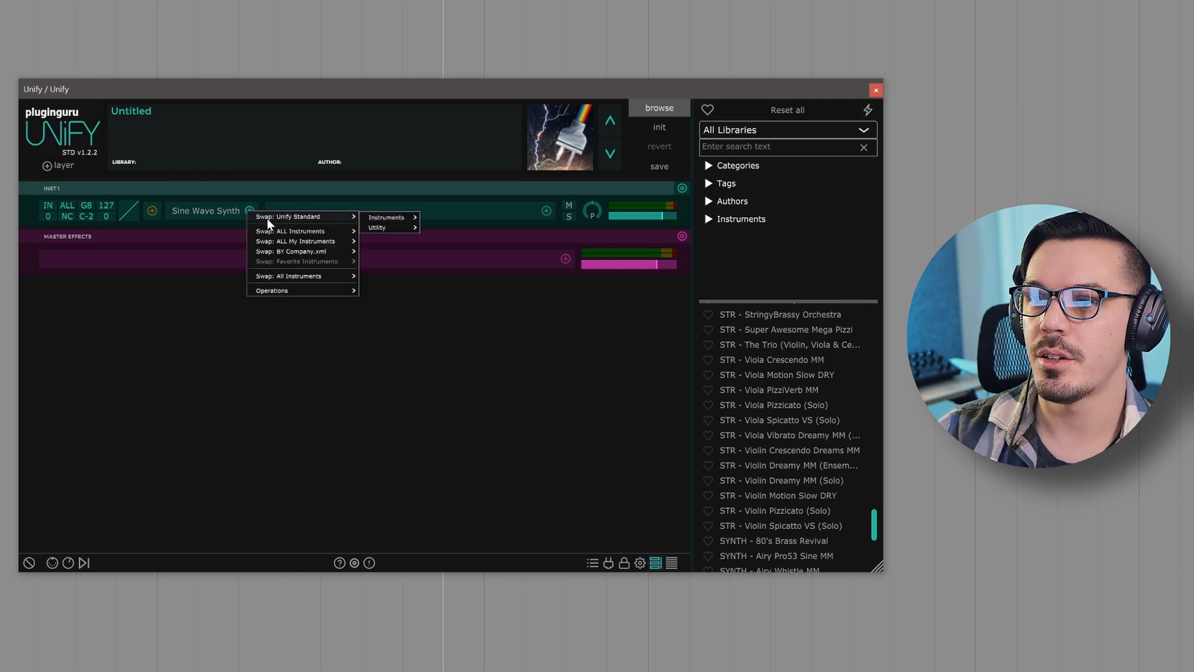
pyautogui.moveTo(372, 217)
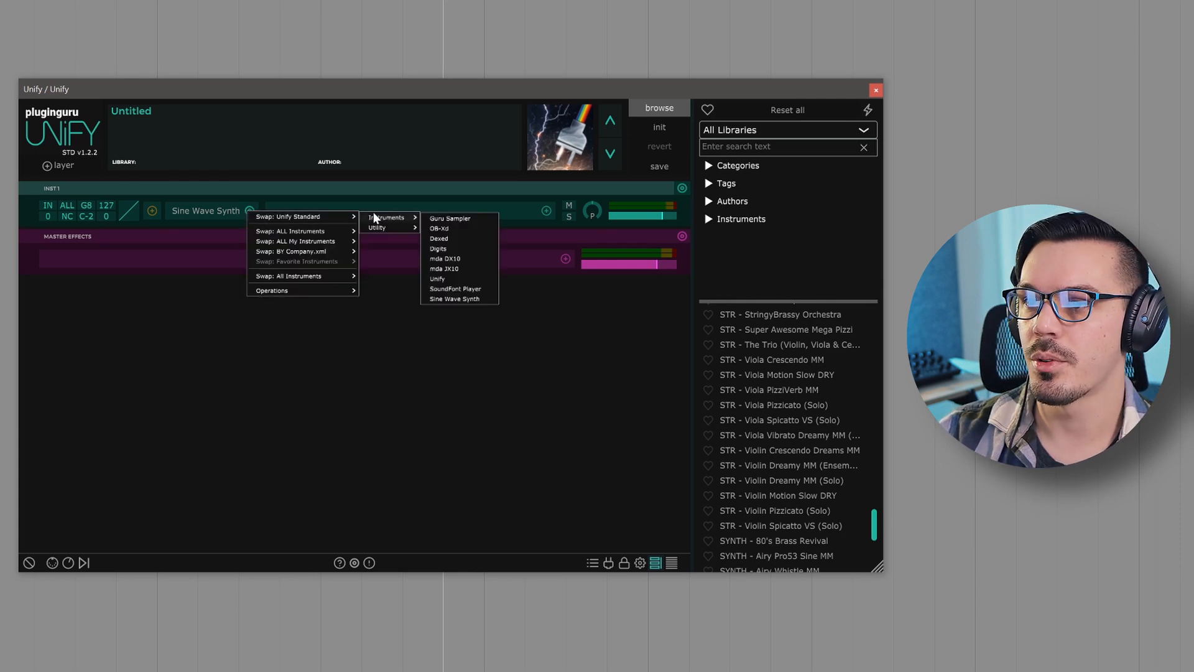
pyautogui.click(460, 239)
pyautogui.moveTo(132, 0); pyautogui.dragTo(334, 88)
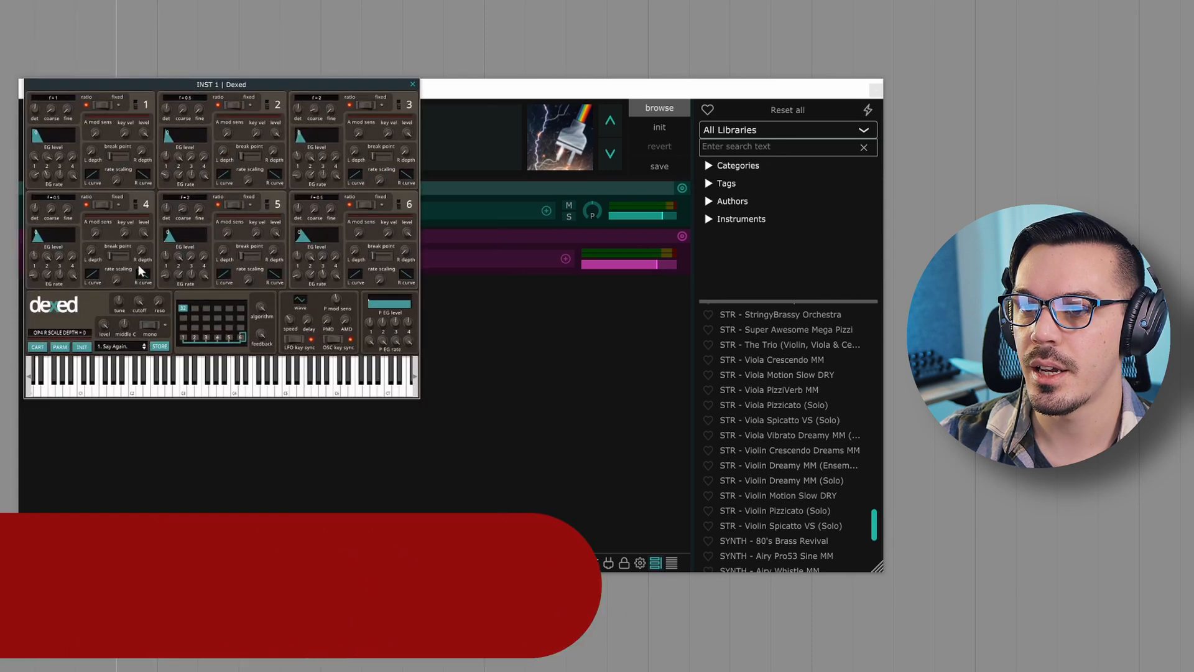
# Advance Dexed's program to the fifth preset, Chroma, and close the instrument's editor
pyautogui.click(136, 347)
pyautogui.click(140, 354)
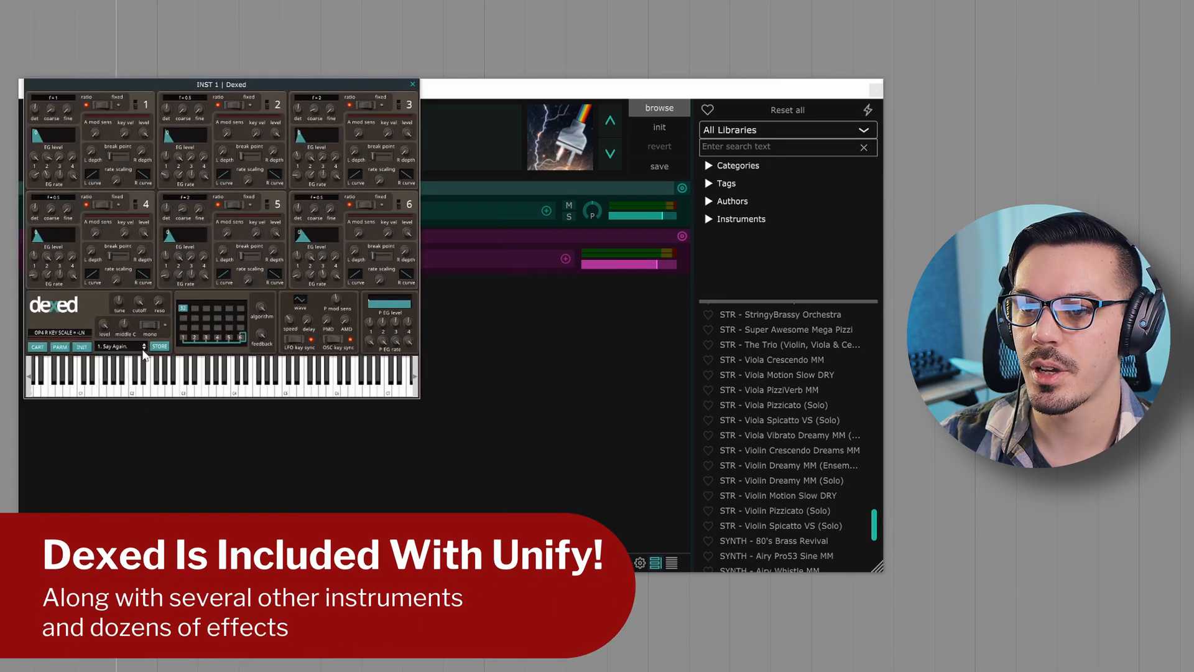
pyautogui.click(142, 352)
pyautogui.click(143, 354)
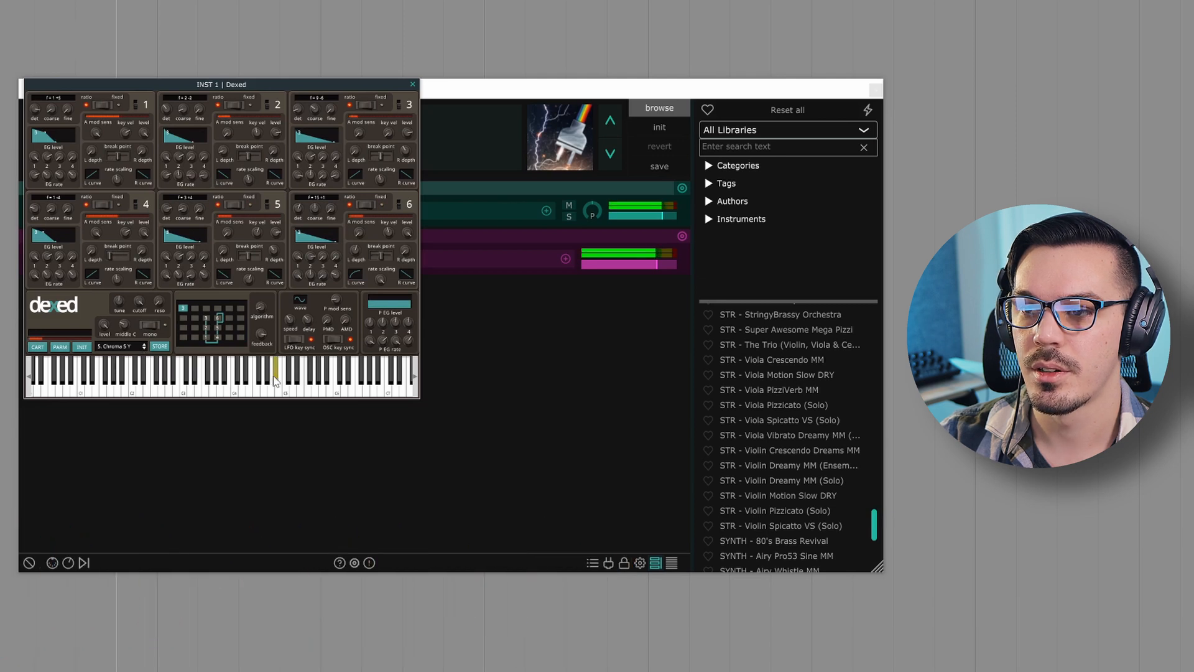
pyautogui.click(412, 84)
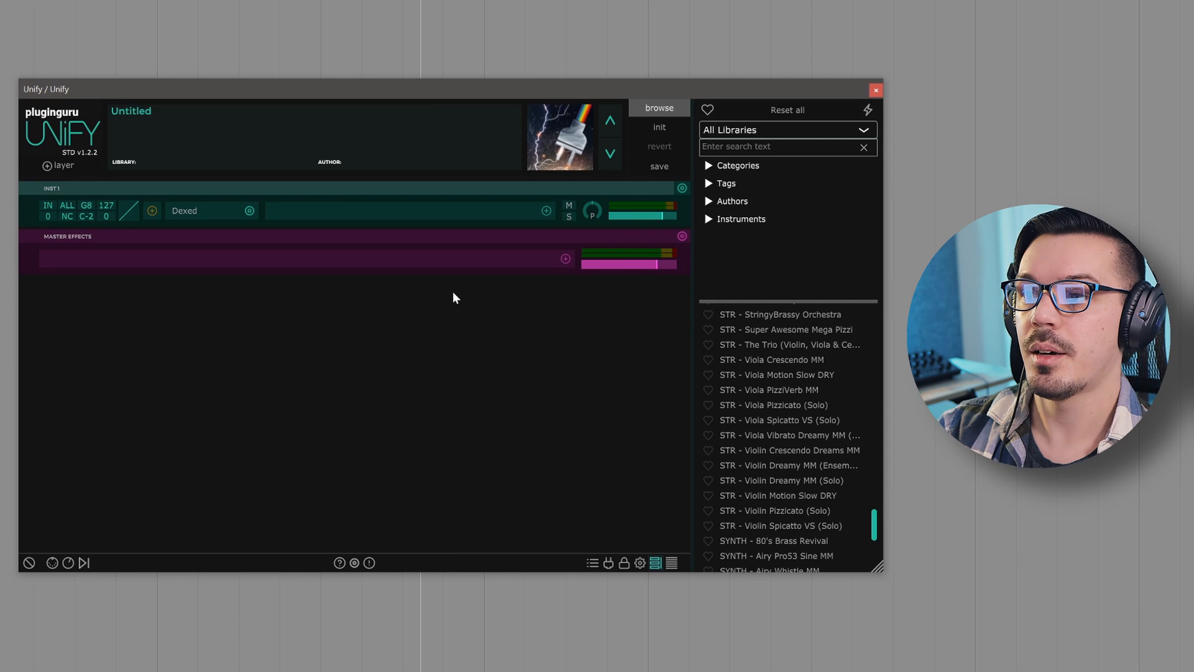
# Add the Omega Delay and WaterVerb effects to the Dexed layer
pyautogui.click(546, 212)
pyautogui.moveTo(554, 214)
pyautogui.moveTo(657, 217)
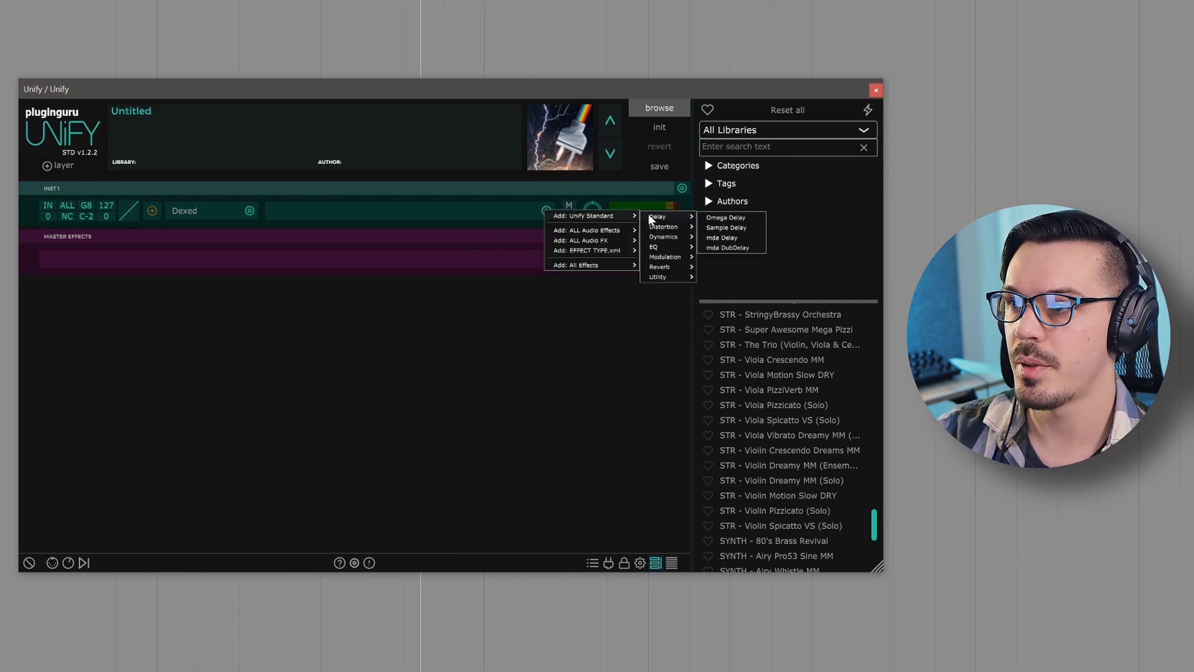
pyautogui.click(709, 219)
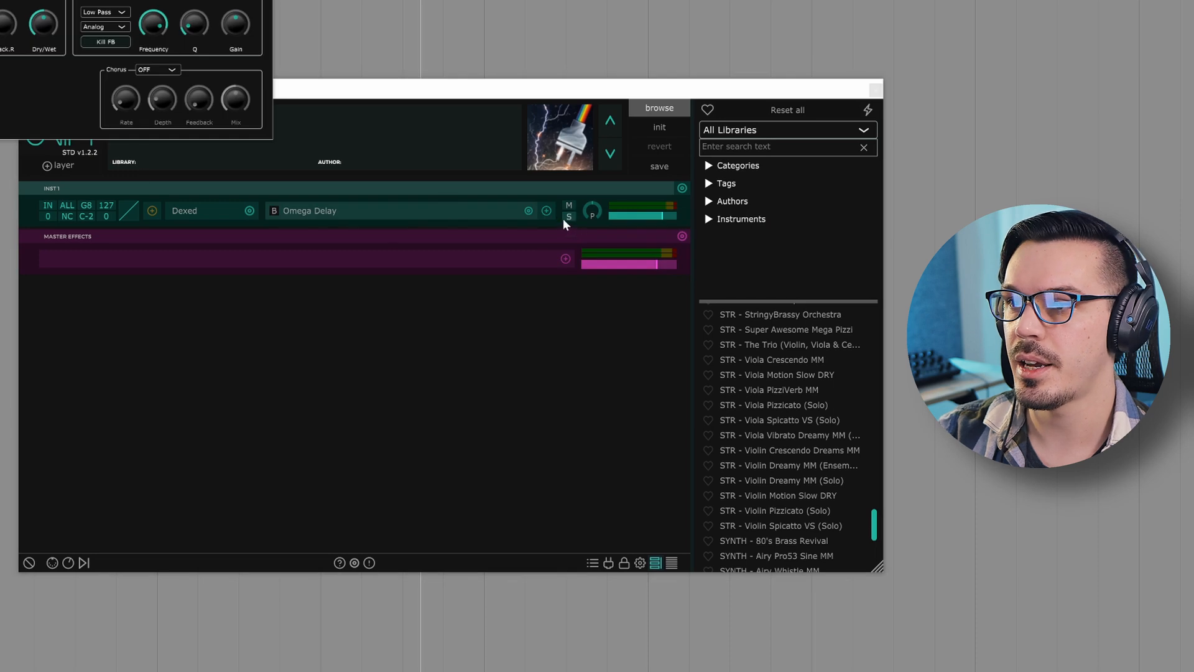
pyautogui.click(547, 211)
pyautogui.moveTo(562, 217)
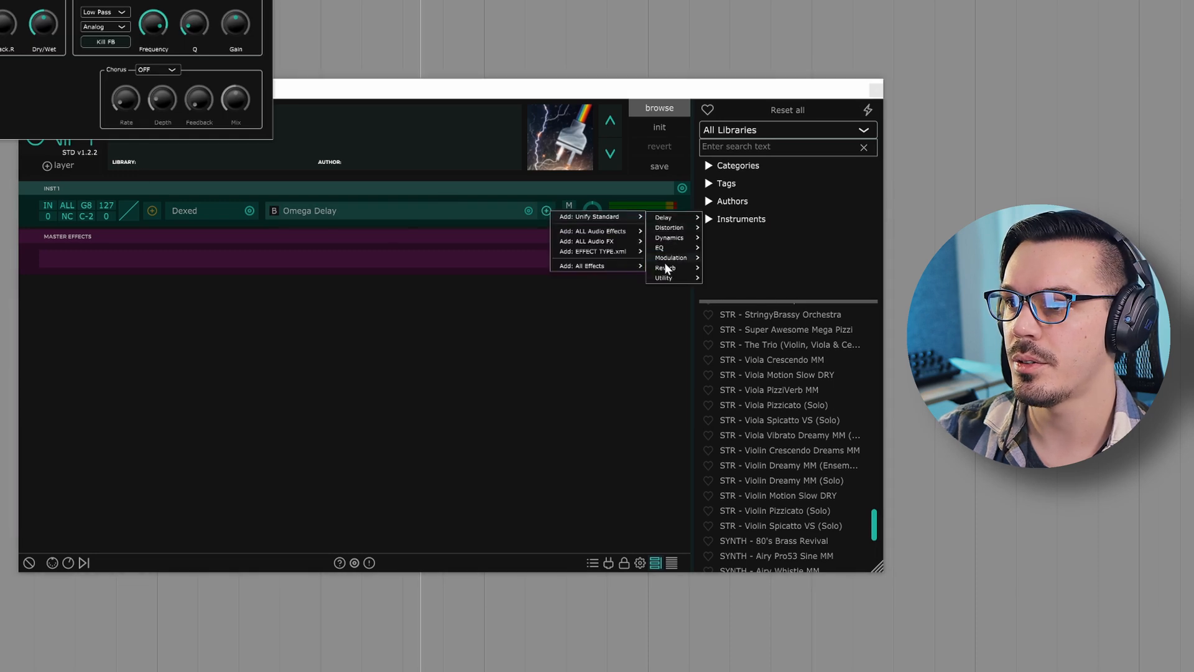
pyautogui.moveTo(667, 269)
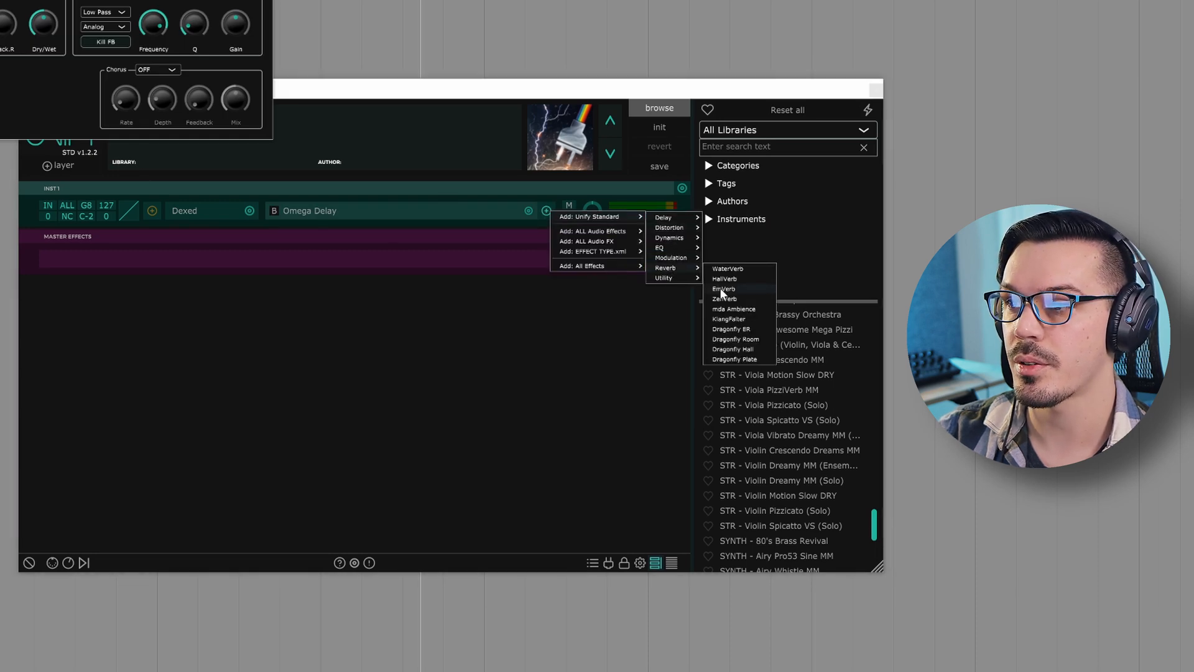
pyautogui.click(729, 270)
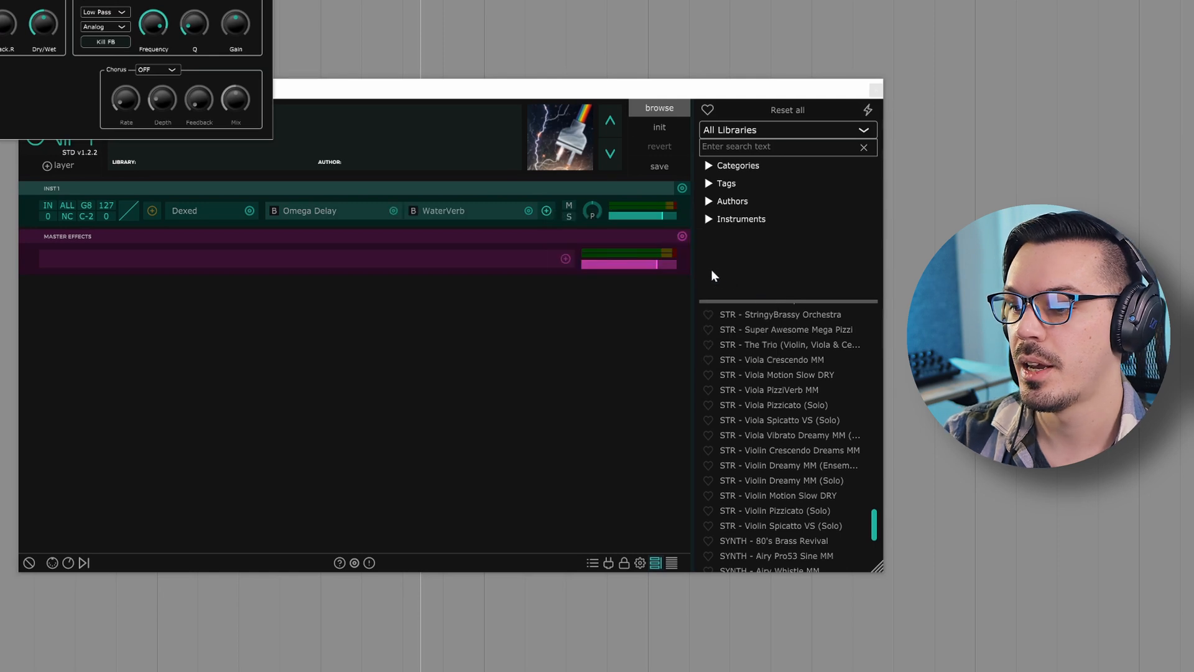
# Add the FilterMax EQ effect to the Dexed layer and reposition the open effect editors
pyautogui.click(546, 210)
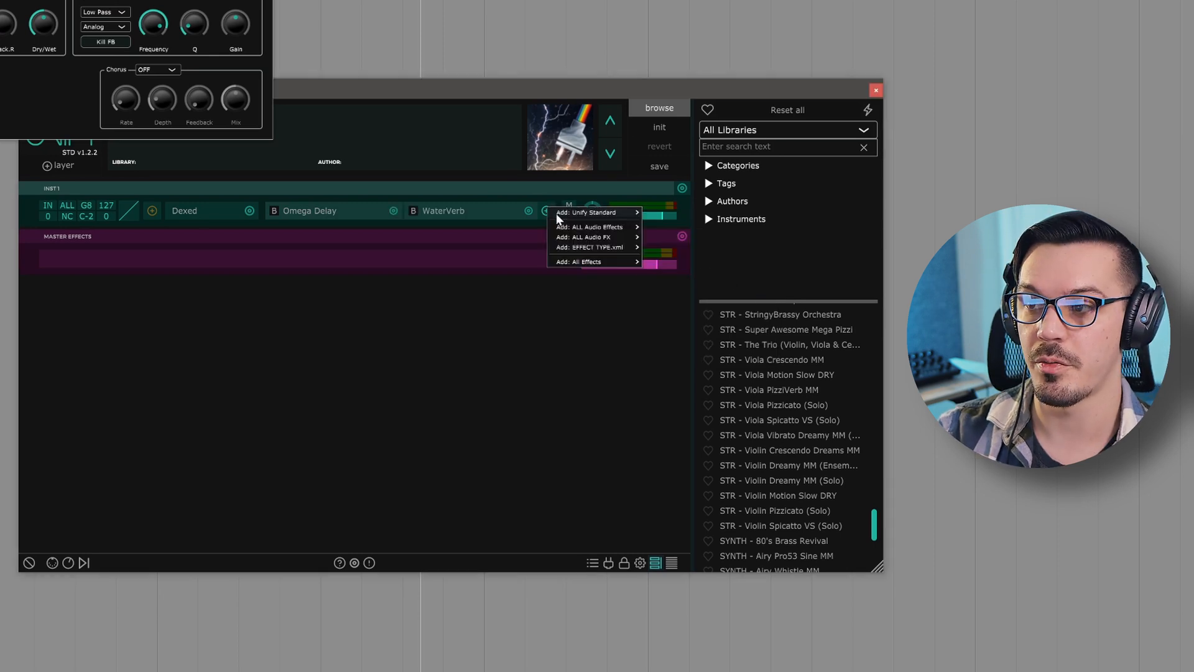
pyautogui.moveTo(559, 213)
pyautogui.moveTo(669, 242)
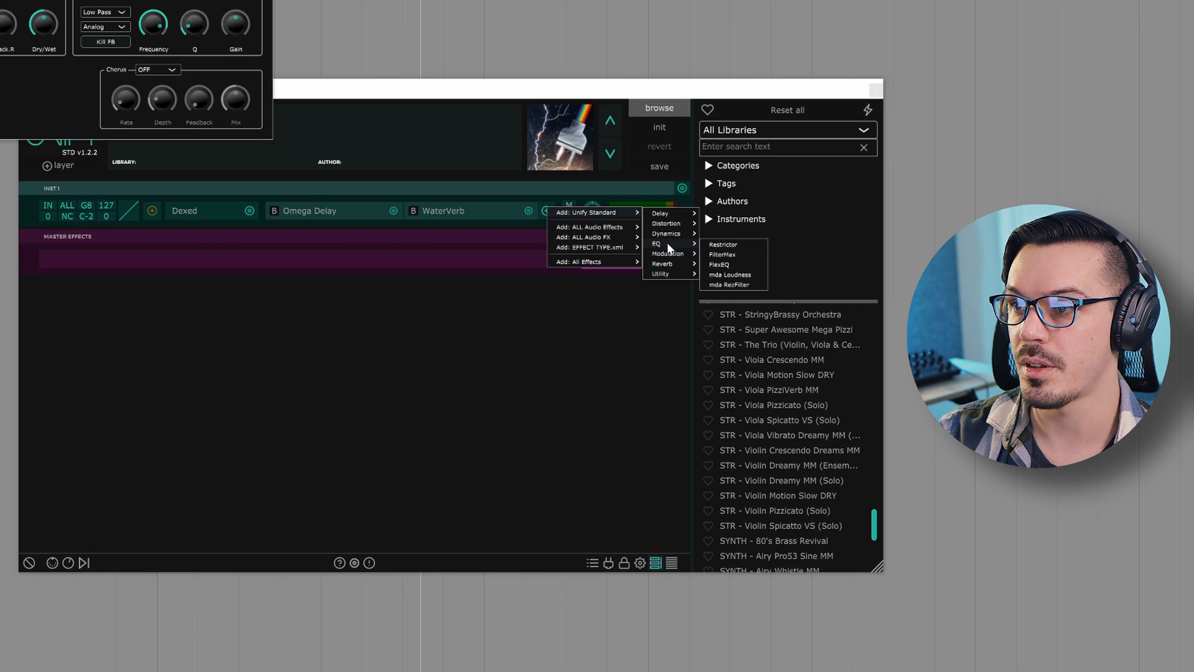
pyautogui.click(721, 254)
pyautogui.moveTo(0, 30); pyautogui.dragTo(351, 290)
pyautogui.moveTo(1, 181); pyautogui.dragTo(78, 309)
pyautogui.moveTo(158, 0); pyautogui.dragTo(345, 65)
pyautogui.click(412, 352)
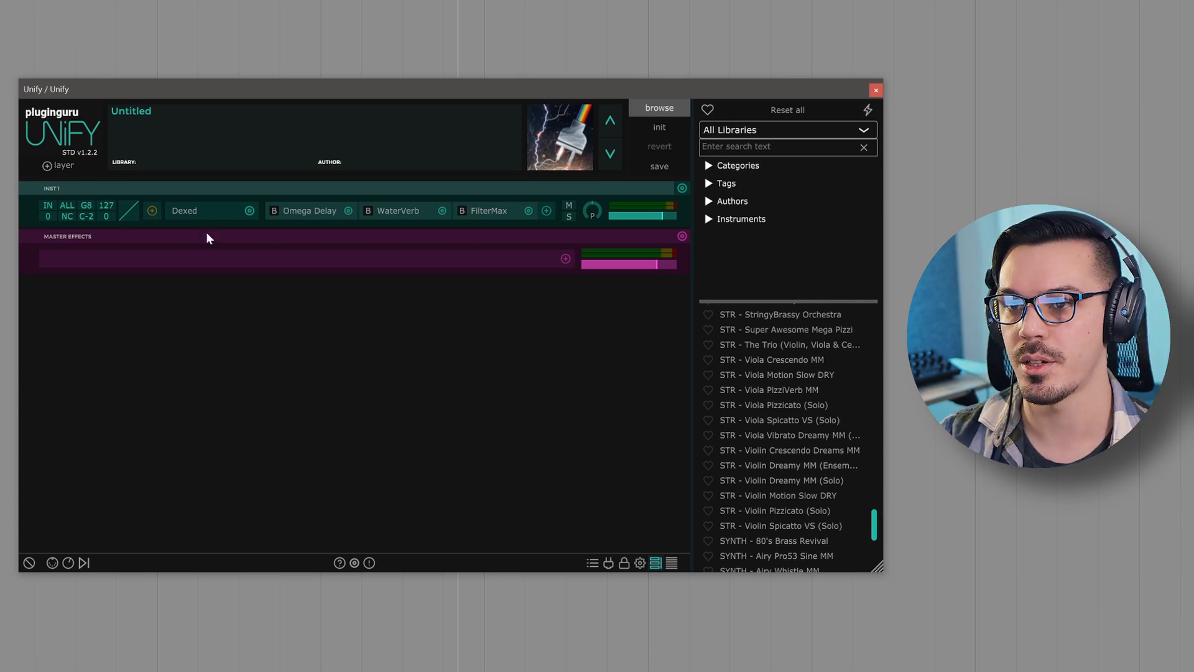
# Add a Digits PD instrument layer using the PAD Synth preset and transpose it to +7
pyautogui.click(82, 168)
pyautogui.moveTo(92, 177)
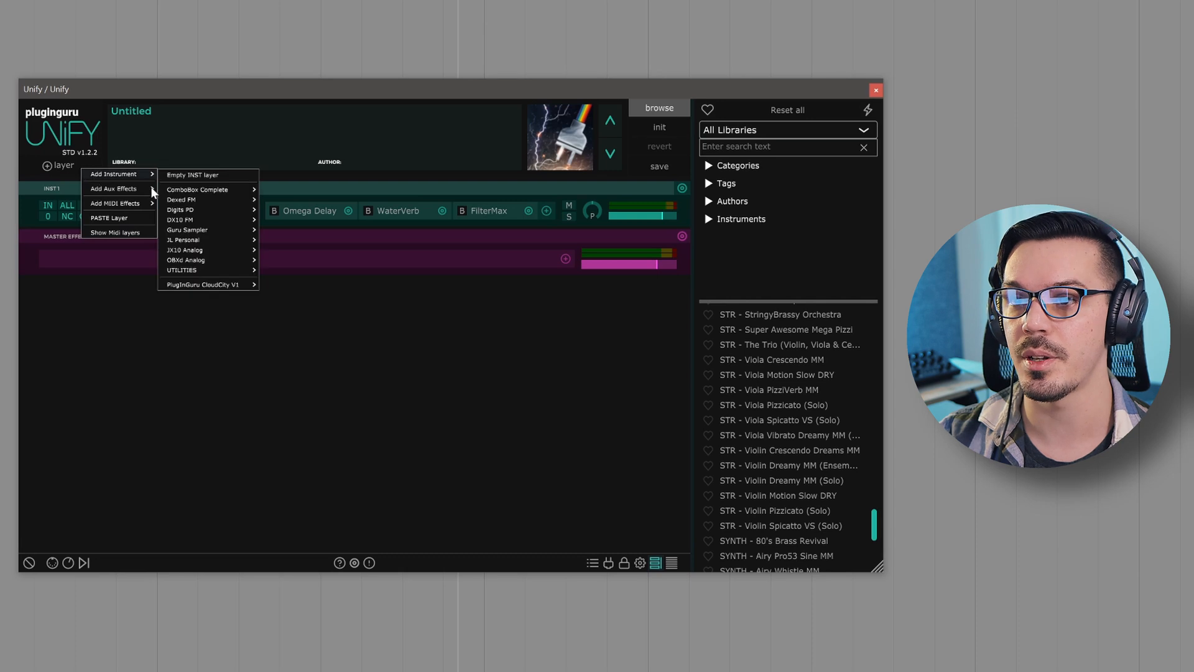
pyautogui.moveTo(189, 209)
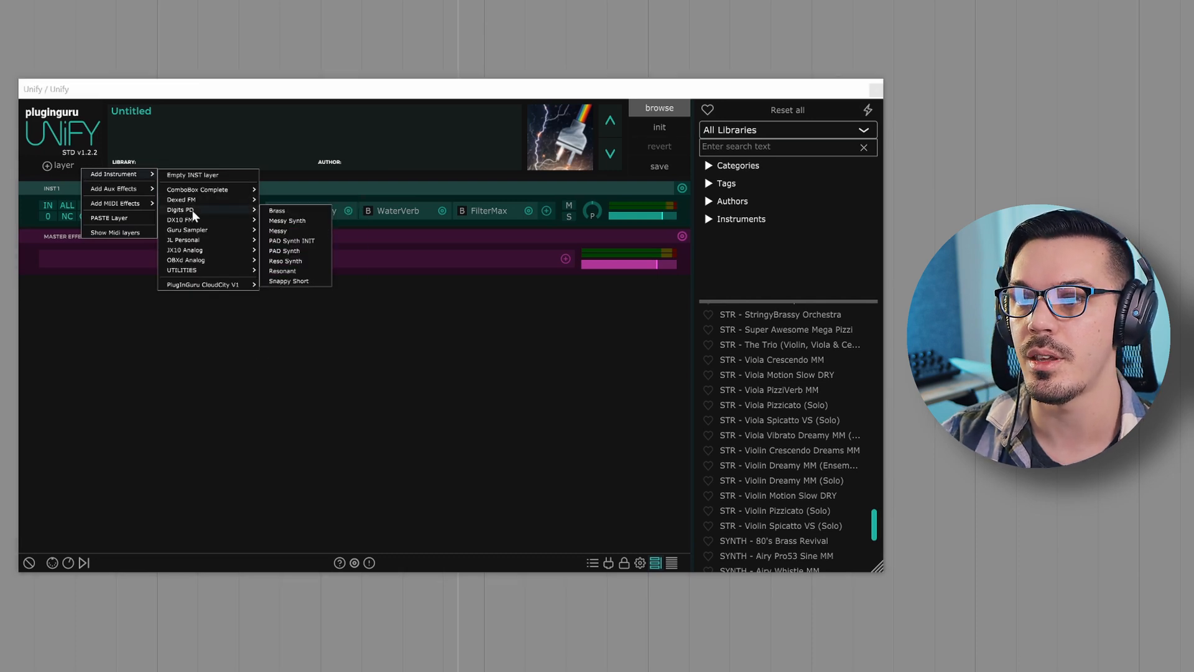
pyautogui.click(307, 251)
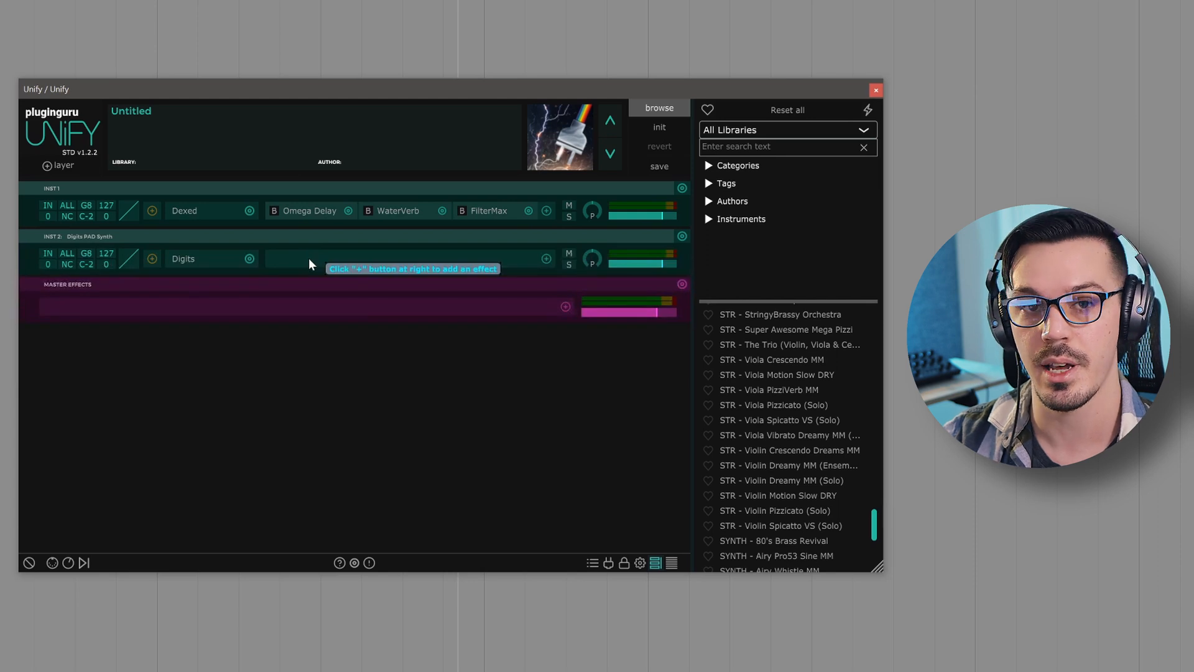
pyautogui.moveTo(42, 263); pyautogui.dragTo(68, 204)
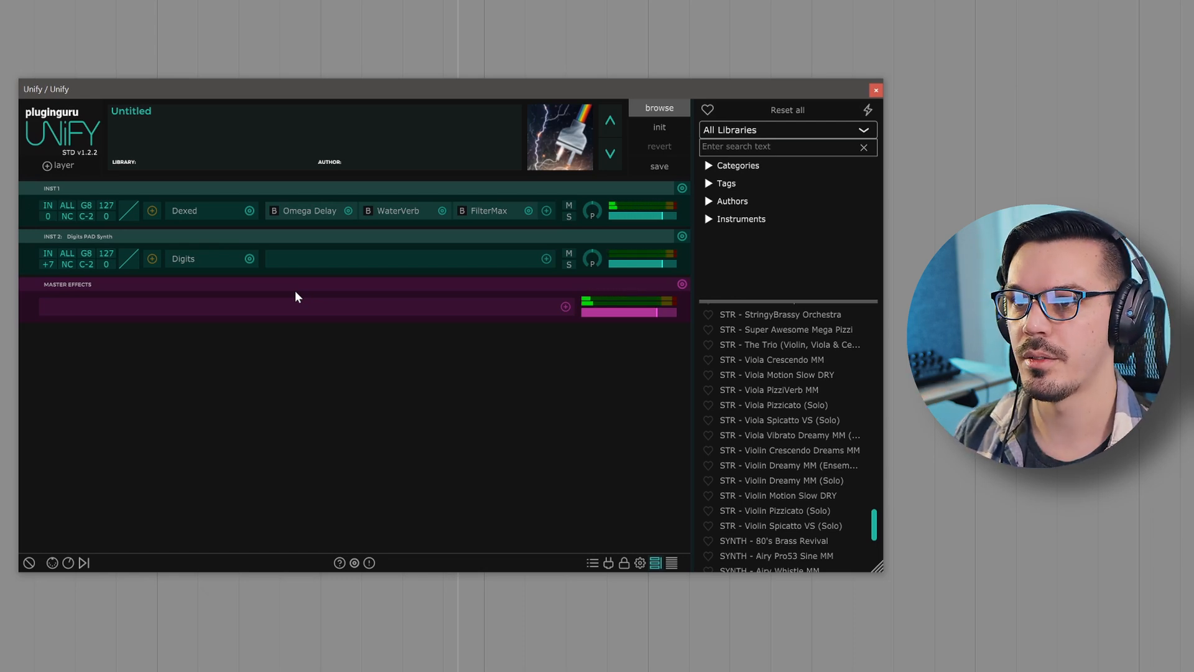
# Add the Omega Delay effect to the Digits PAD Synth layer
pyautogui.click(543, 259)
pyautogui.moveTo(610, 268)
pyautogui.moveTo(648, 270)
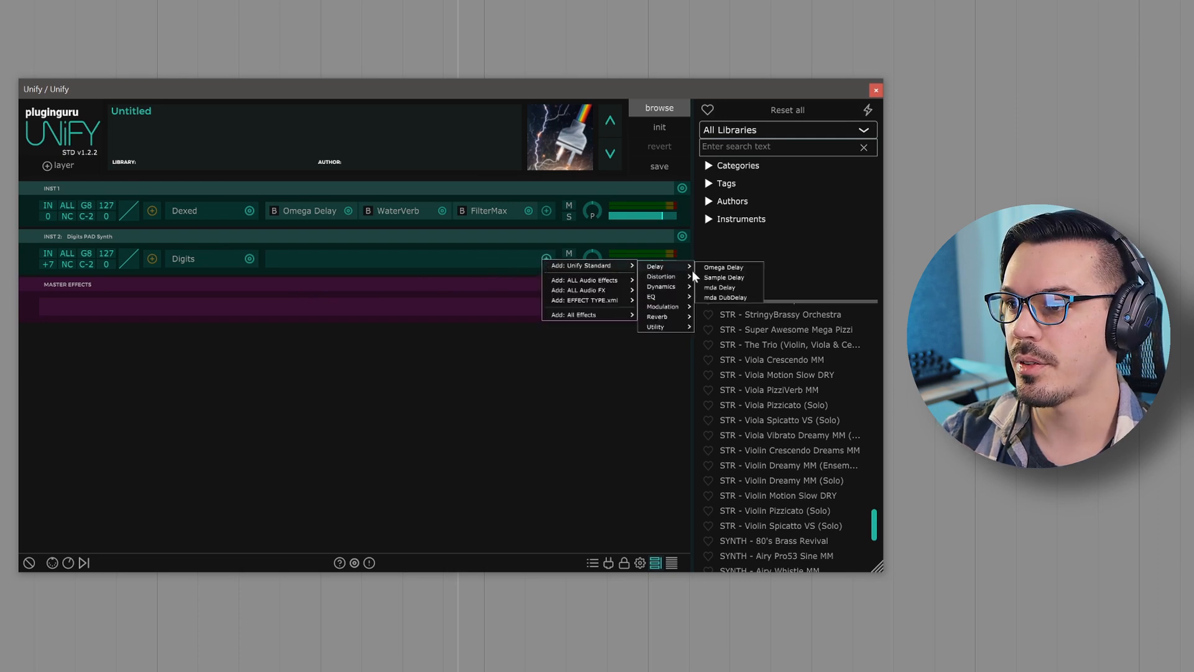
pyautogui.click(706, 269)
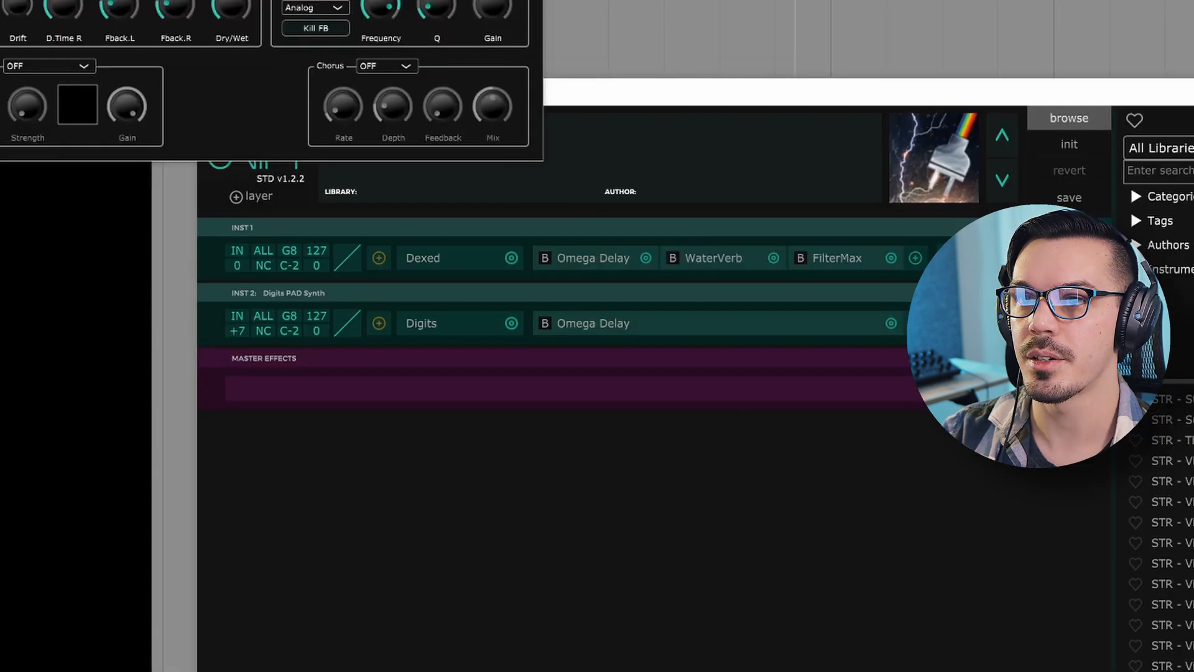
# Raise the D.Time L, D.Time R and feedback of the Digits layer's Omega Delay, with Fback.R at 47 %, and close its editor
pyautogui.moveTo(210, 0); pyautogui.dragTo(382, 107)
pyautogui.moveTo(223, 163); pyautogui.dragTo(232, 128)
pyautogui.moveTo(153, 156); pyautogui.dragTo(193, 143)
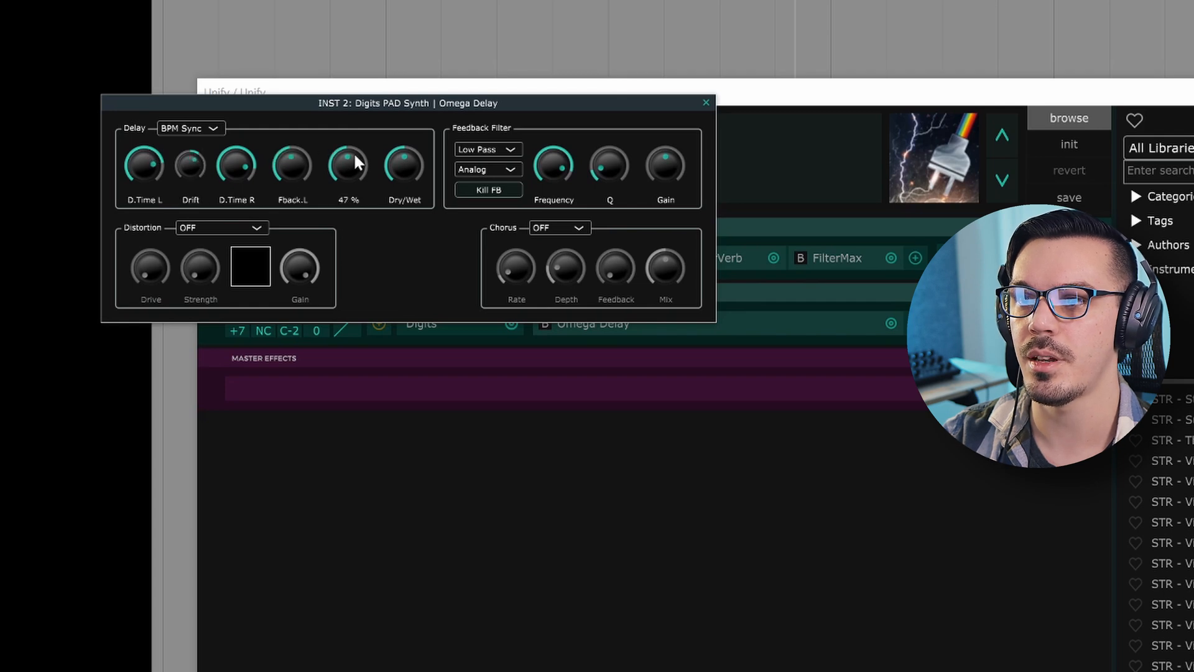
pyautogui.click(707, 103)
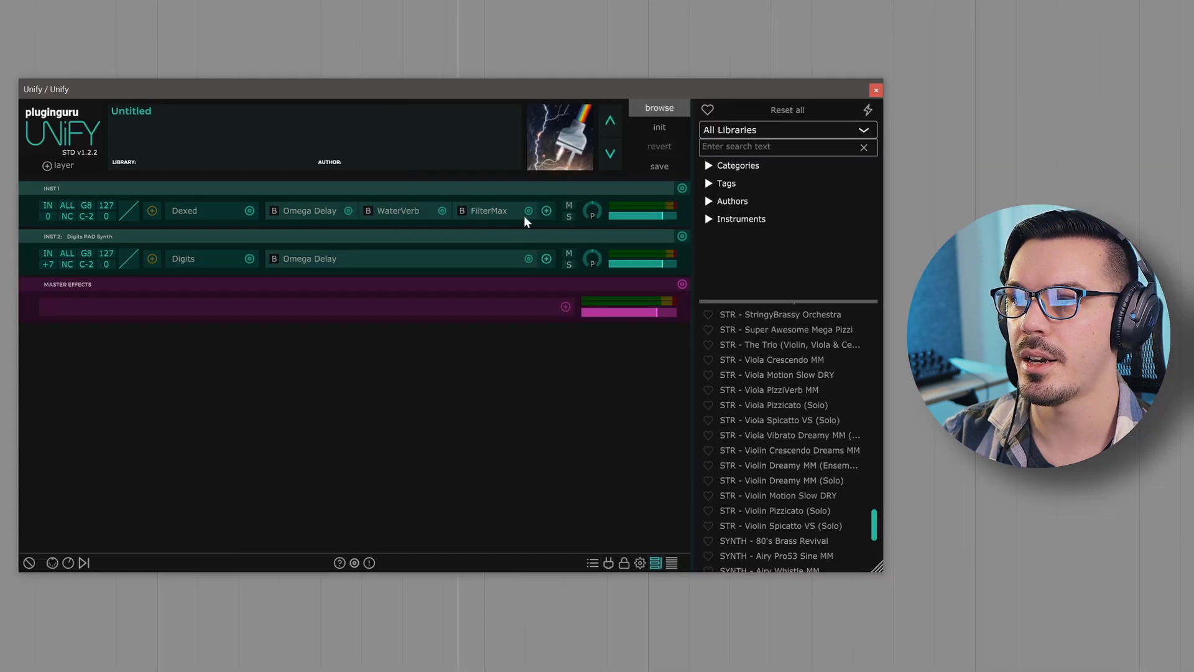
# Add the Silky Chorus modulation effect after the Omega Delay on the Digits PAD Synth layer
pyautogui.click(547, 258)
pyautogui.moveTo(559, 264)
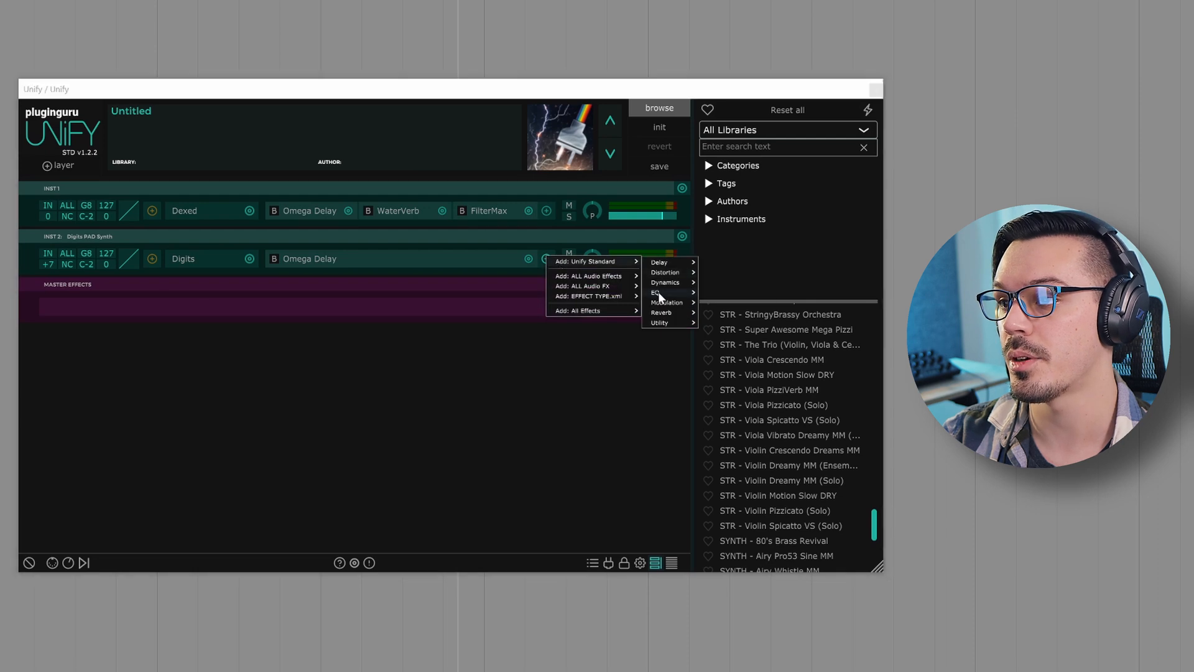
pyautogui.moveTo(663, 301)
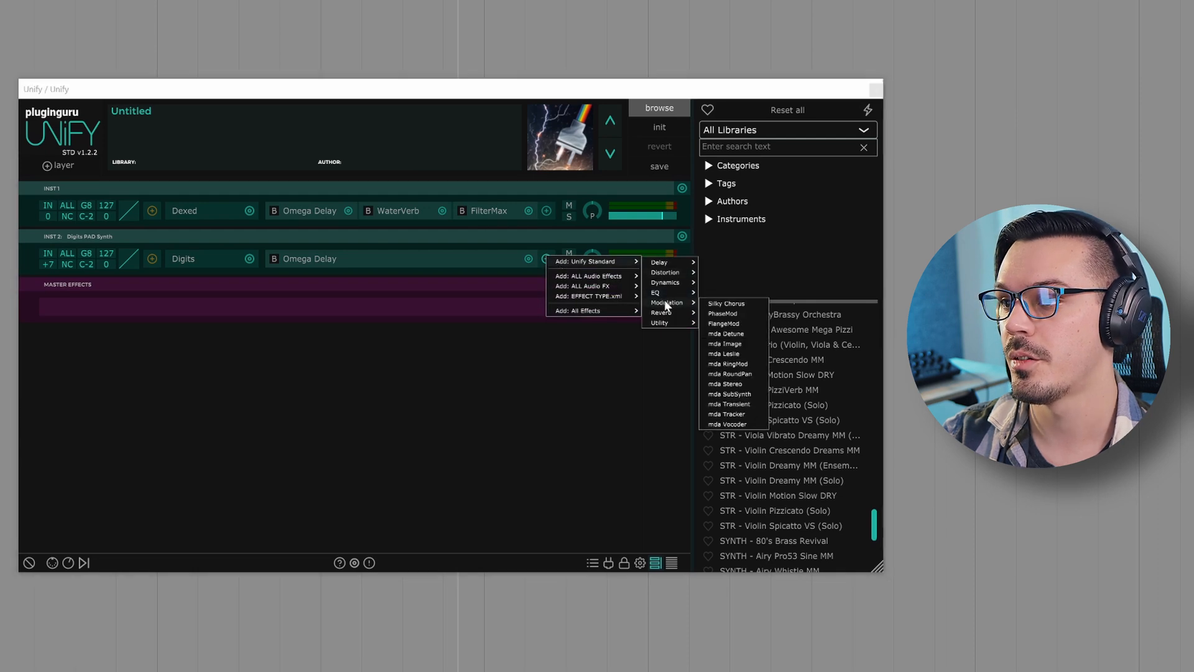
pyautogui.click(705, 304)
pyautogui.moveTo(248, 188); pyautogui.dragTo(218, 161)
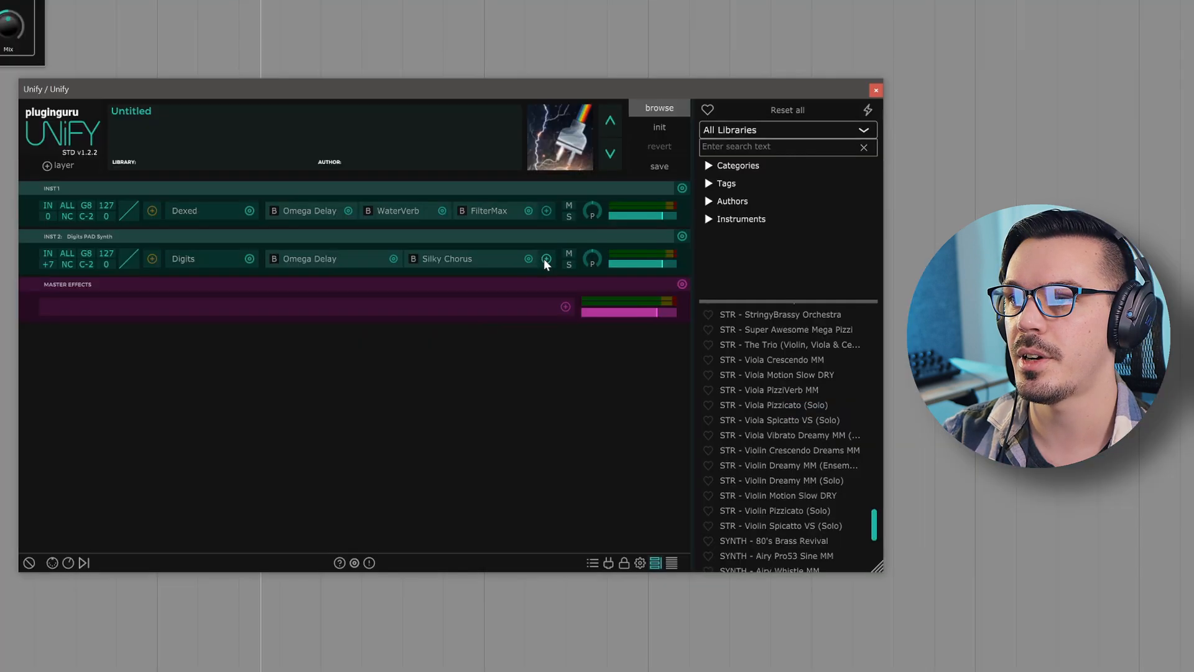
# Add the ZenVerb reverb after the Silky Chorus on the Digits layer, raise its Low Release and Mid Release, and close its editor
pyautogui.click(1100, 495)
pyautogui.moveTo(1114, 503)
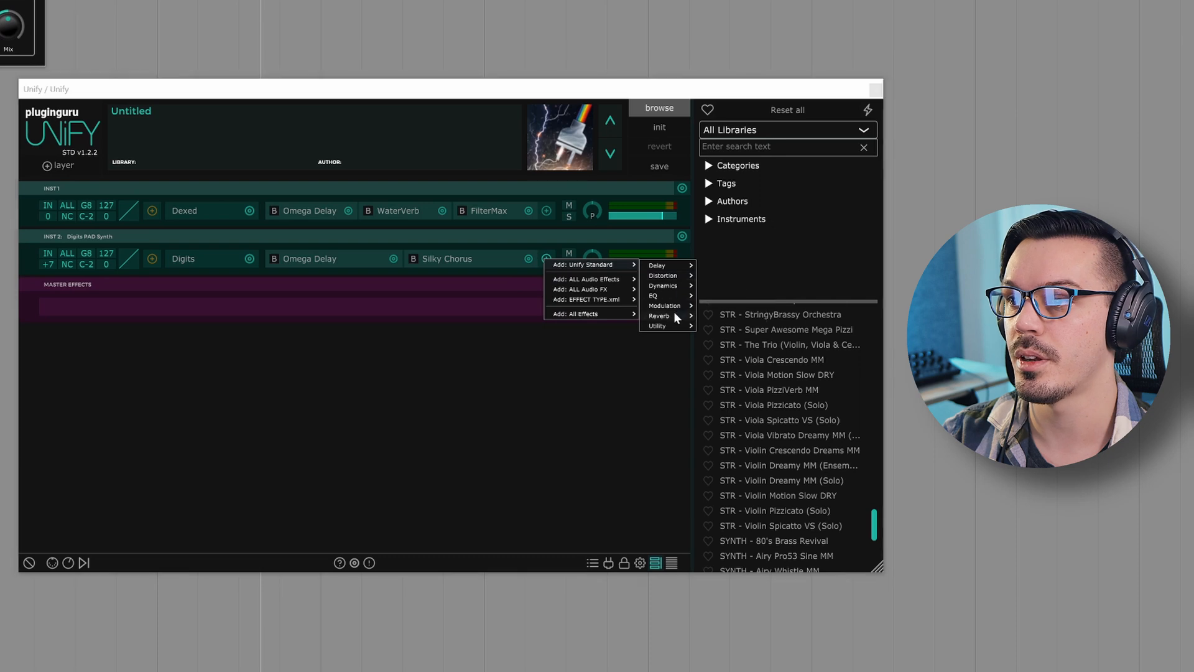
pyautogui.moveTo(675, 317)
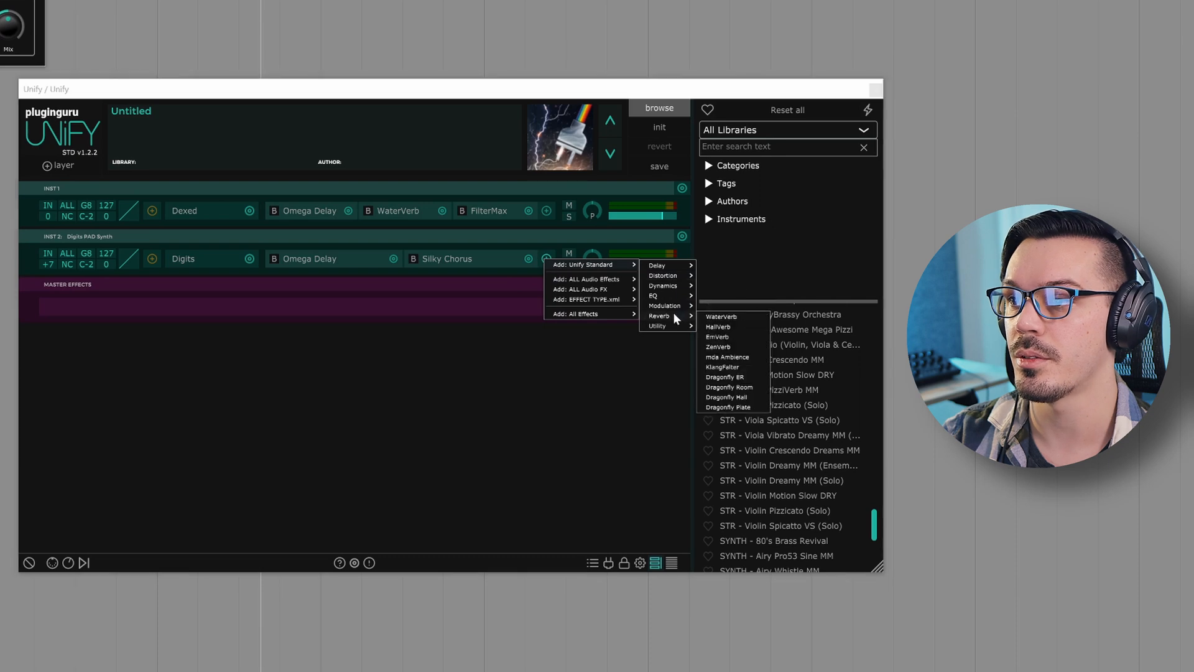
pyautogui.click(719, 346)
pyautogui.moveTo(0, 0); pyautogui.dragTo(362, 293)
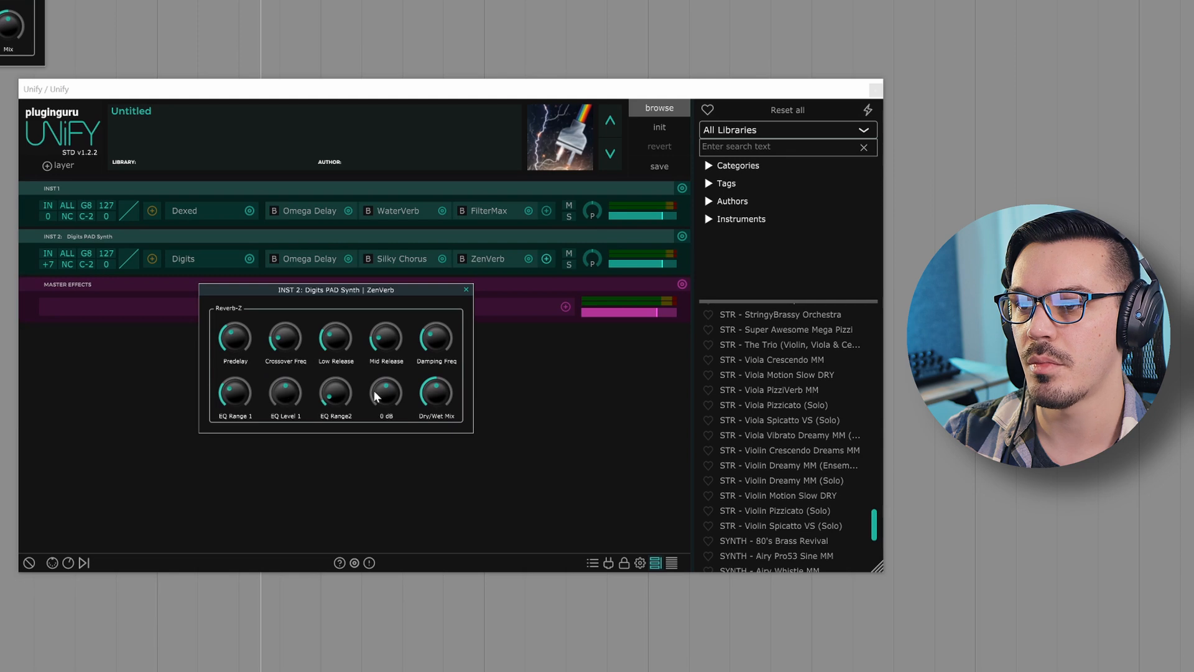
pyautogui.moveTo(335, 328)
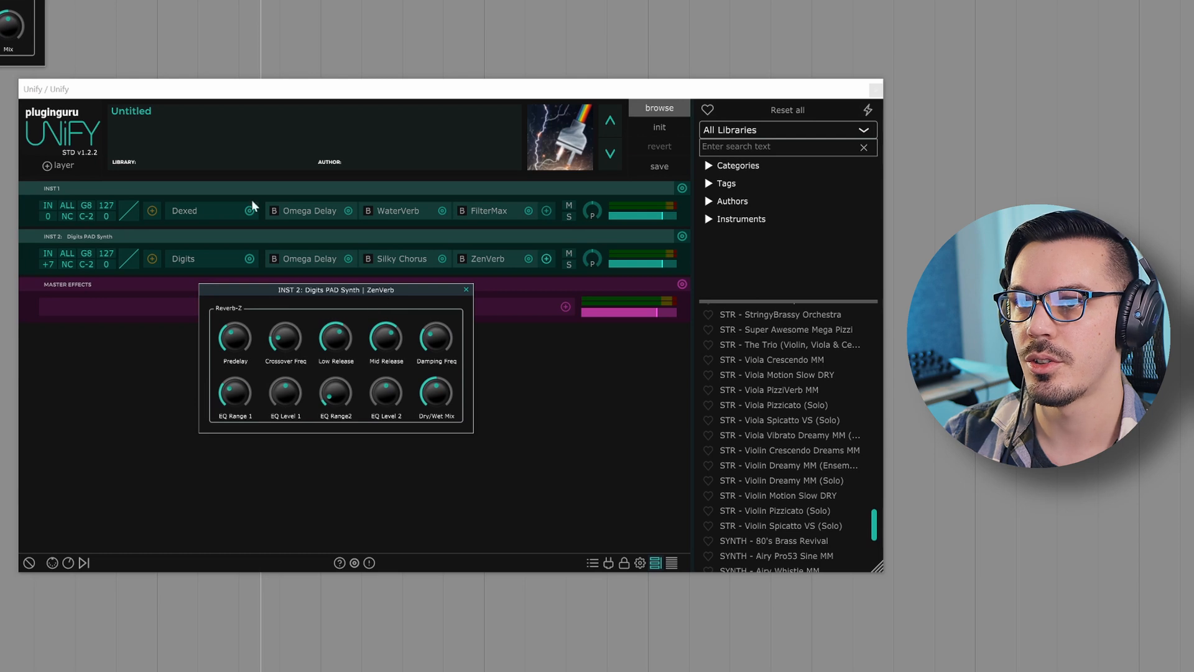
pyautogui.click(466, 289)
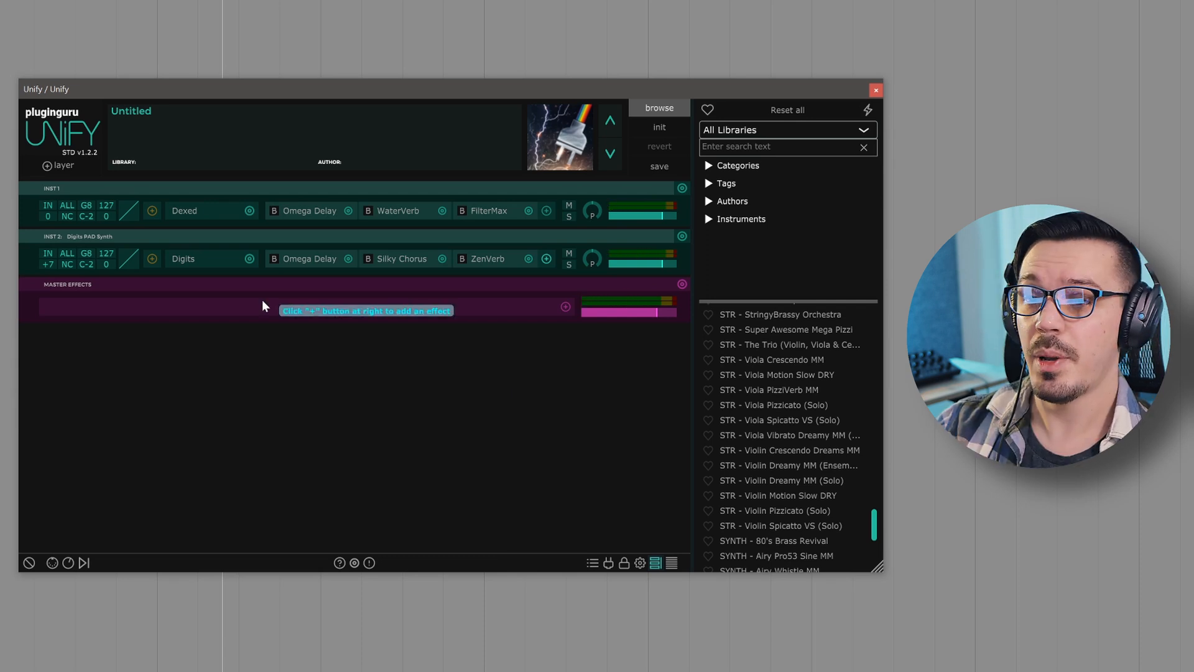
# Add a DX10 FM instrument layer using the Deep Bass preset
pyautogui.click(72, 164)
pyautogui.moveTo(80, 168)
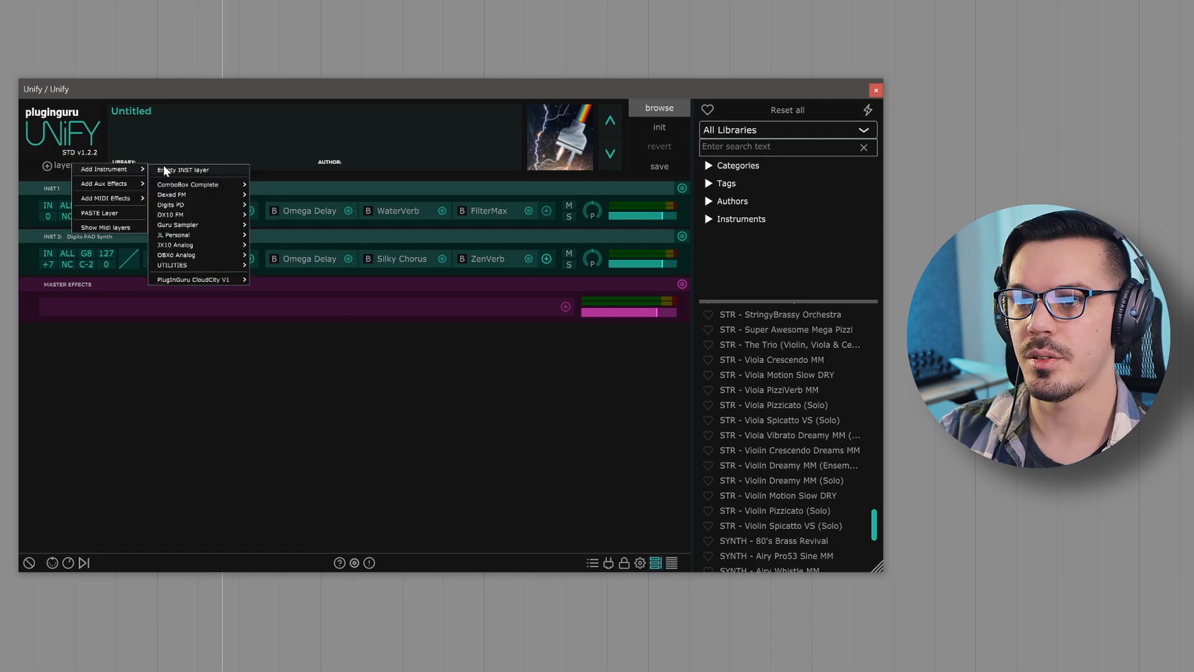
pyautogui.moveTo(199, 213)
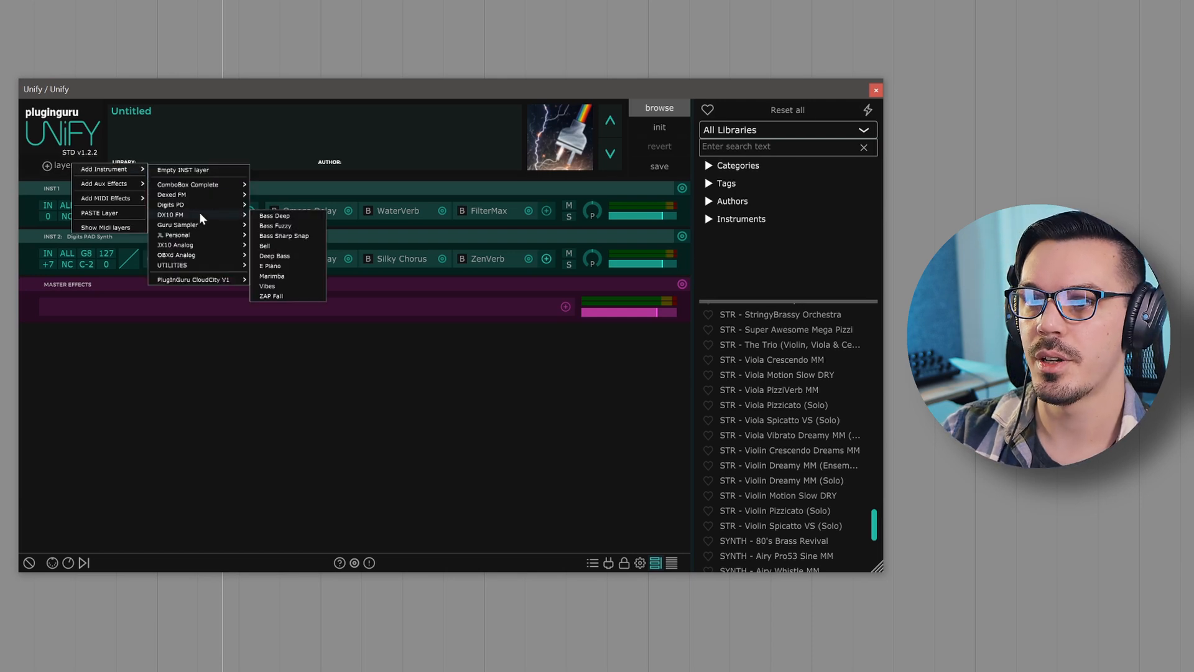
pyautogui.click(256, 219)
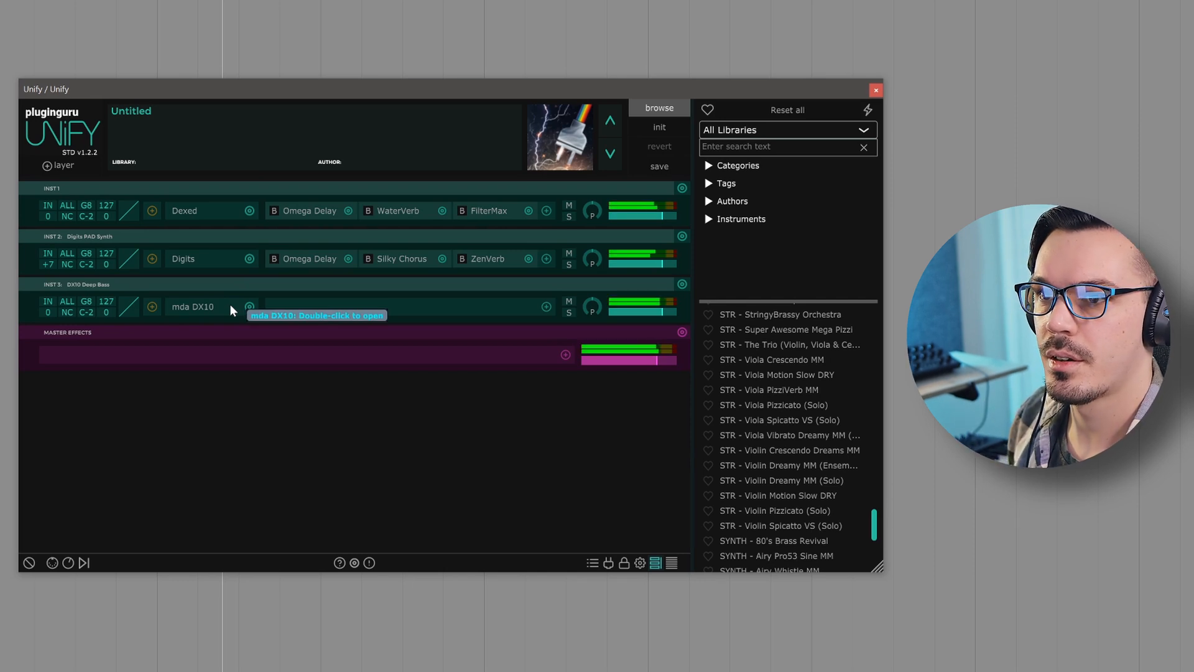
# Set the Attack of the Deep Bass layer's mda DX10 to 28 % and close its editor
pyautogui.doubleClick(230, 304)
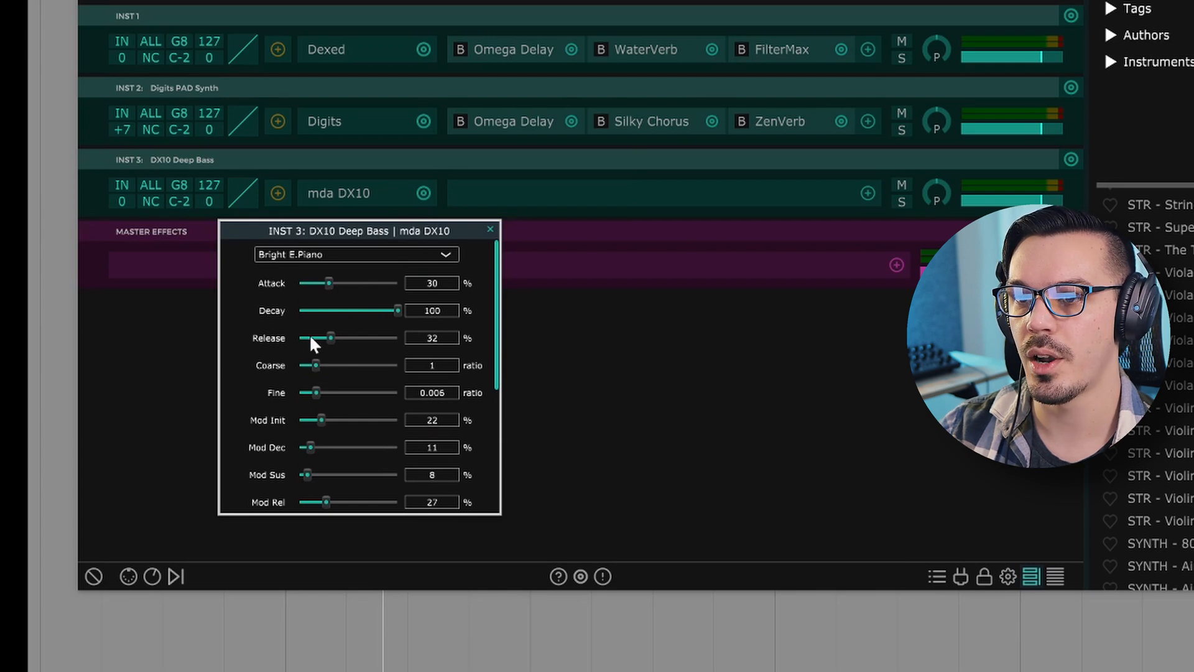
pyautogui.click(326, 283)
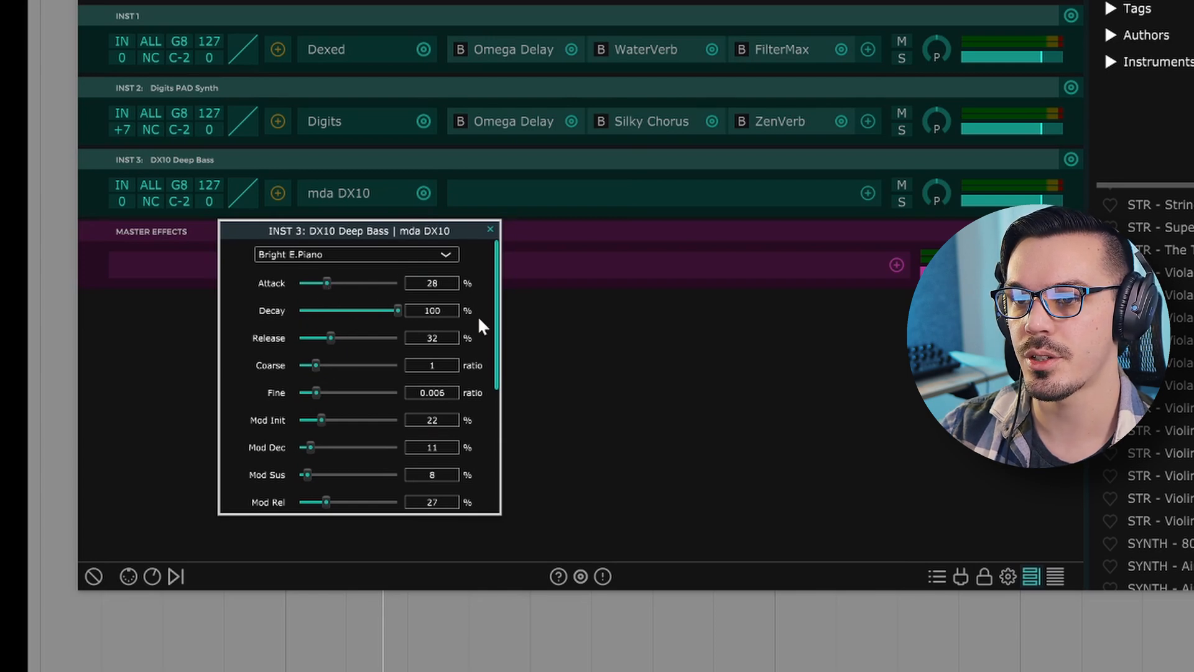
pyautogui.click(489, 230)
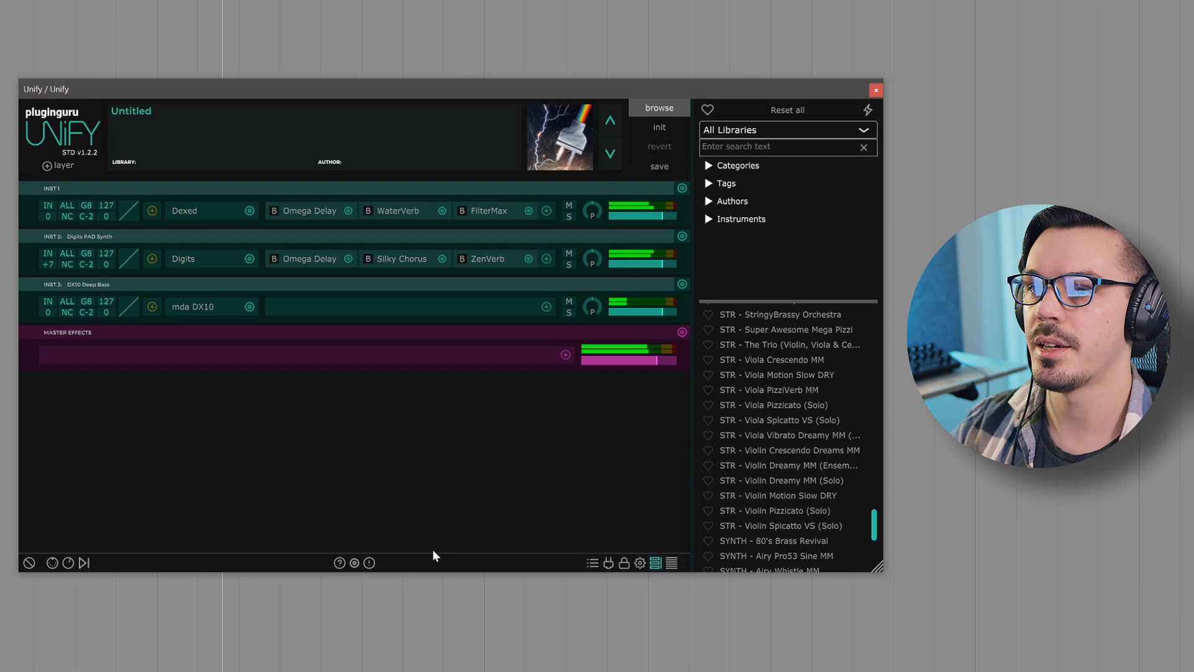
# Add the Pump House dynamics effect to the DX10 Deep Bass layer and move its editor clear of the layers
pyautogui.click(545, 306)
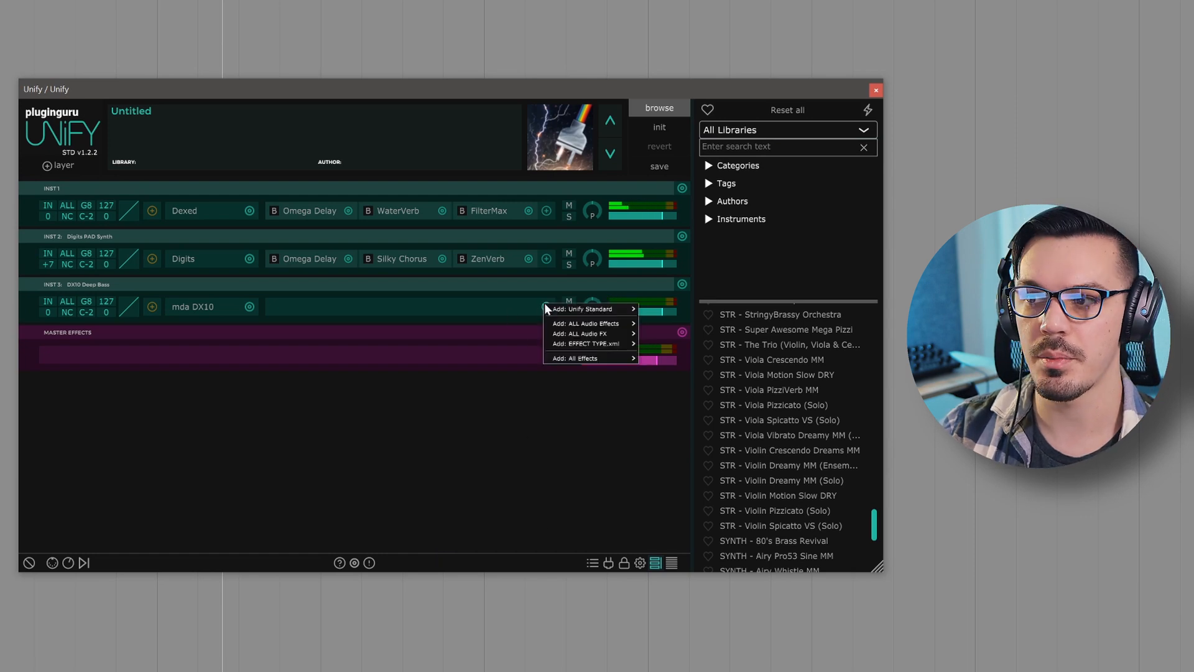
pyautogui.moveTo(545, 307)
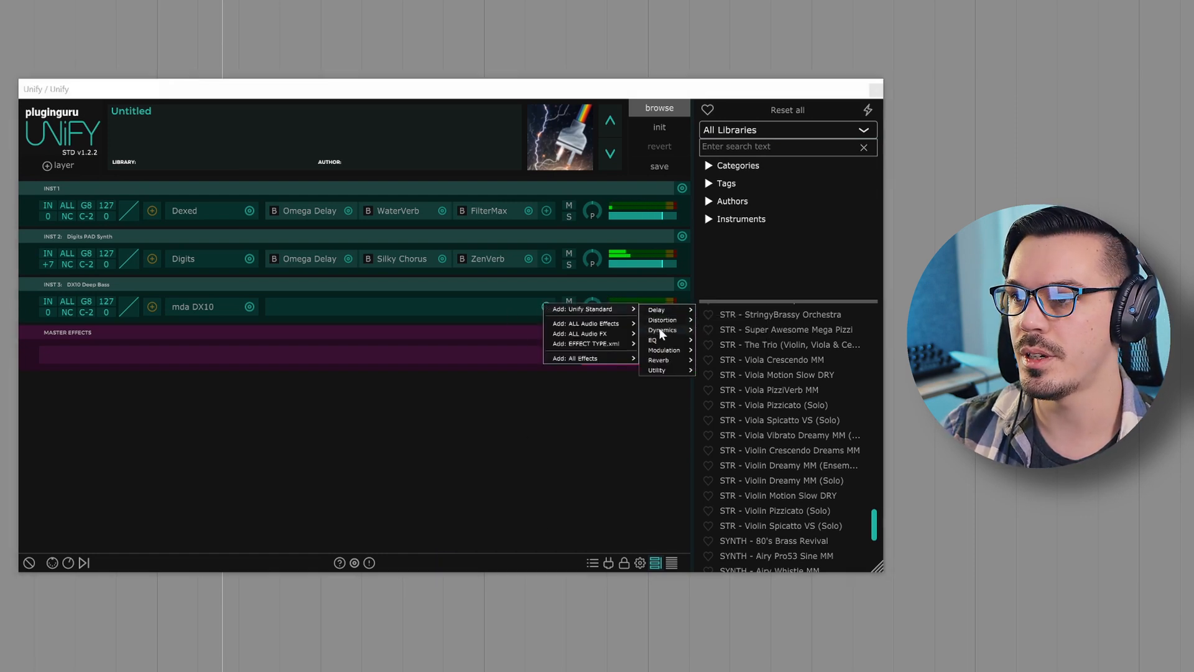
pyautogui.moveTo(661, 334)
pyautogui.click(705, 342)
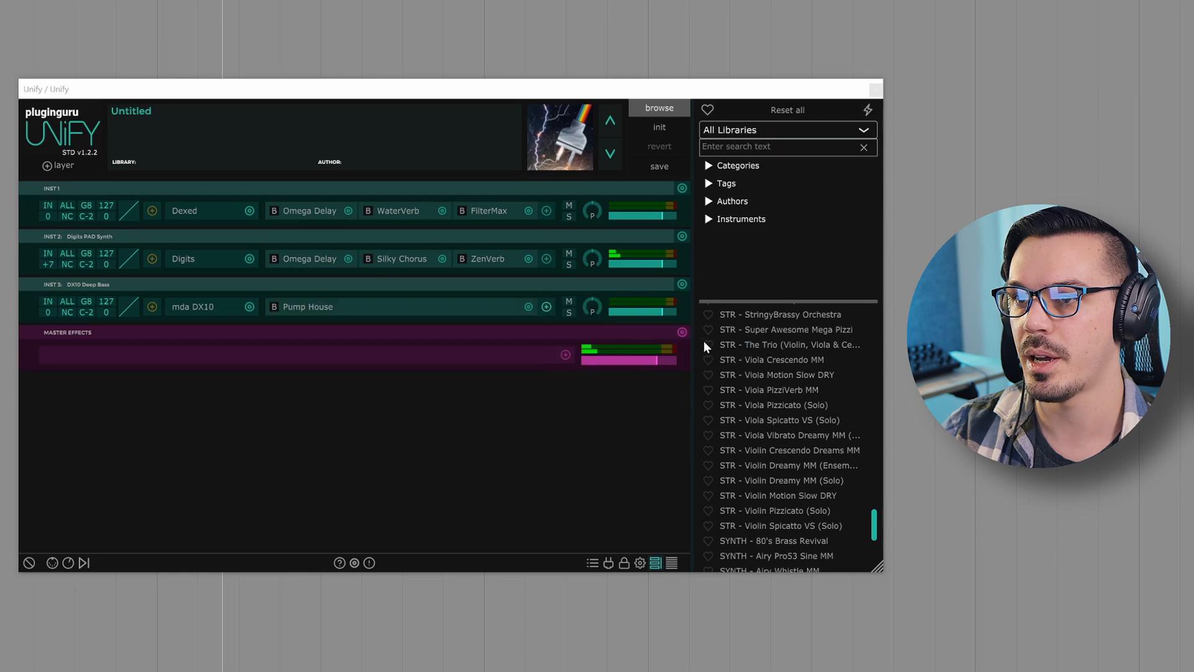
pyautogui.moveTo(138, 197); pyautogui.dragTo(339, 440)
# Bend the middle of the Pump House gain curve downward with a new point, and close the curve and effect editors
pyautogui.click(365, 475)
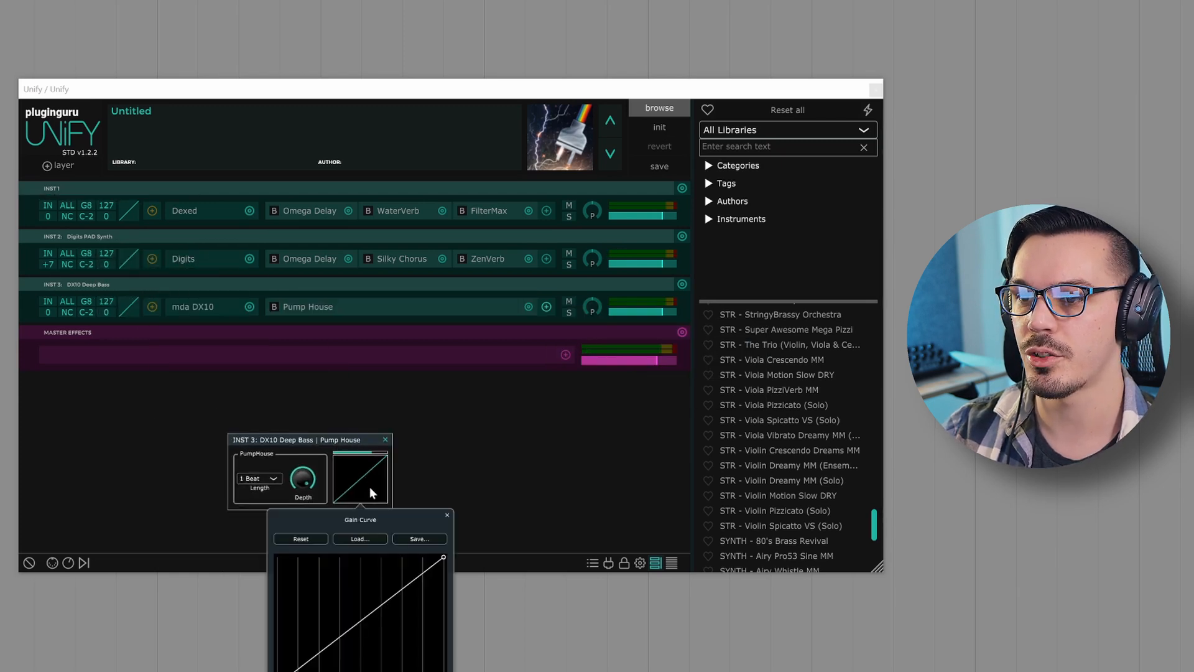
pyautogui.click(360, 615)
pyautogui.moveTo(359, 614); pyautogui.dragTo(367, 640)
pyautogui.click(447, 515)
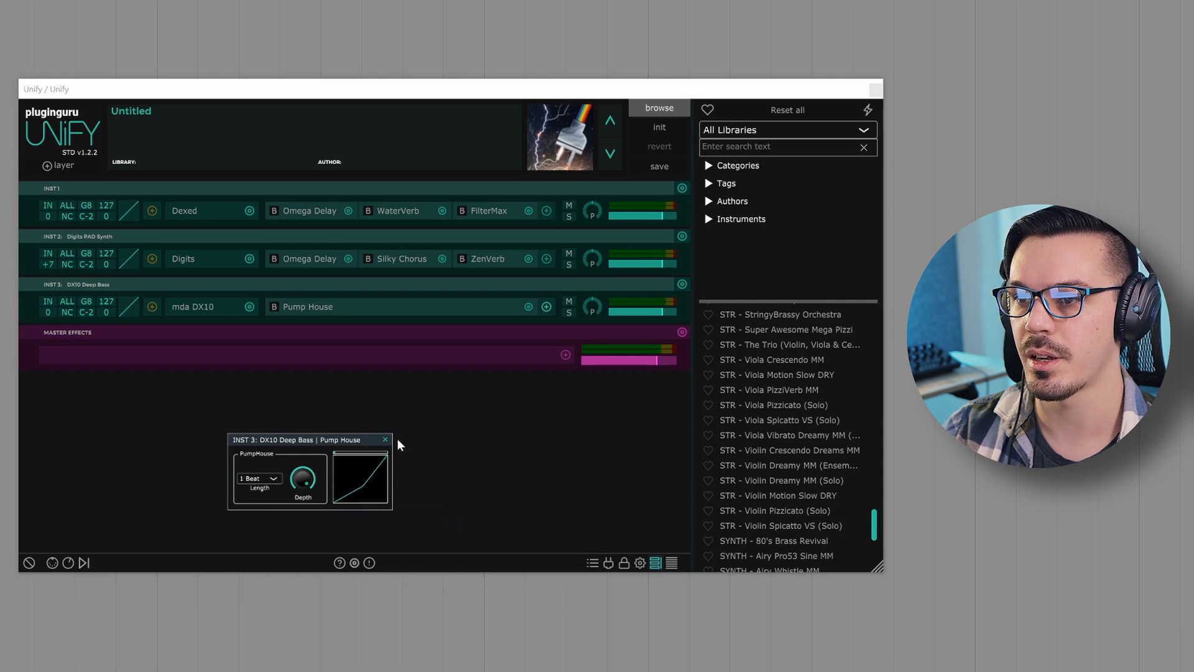
pyautogui.click(384, 439)
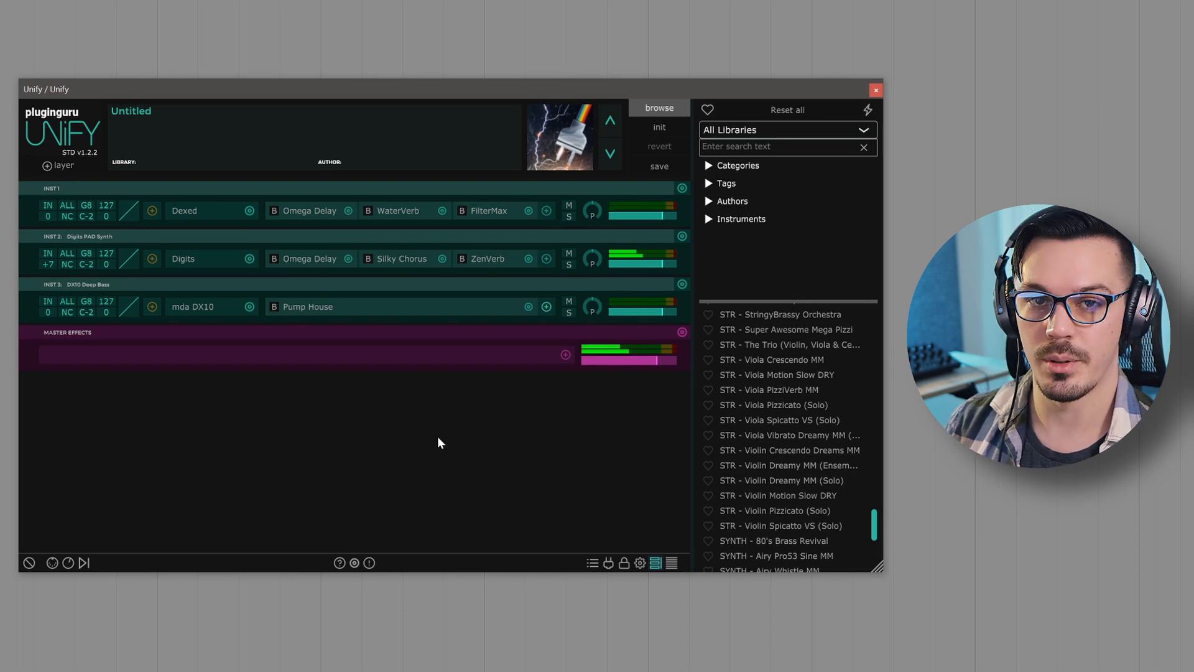
# Add a Guru Sampler instrument layer using the Rhodes EP Bright preset
pyautogui.click(76, 166)
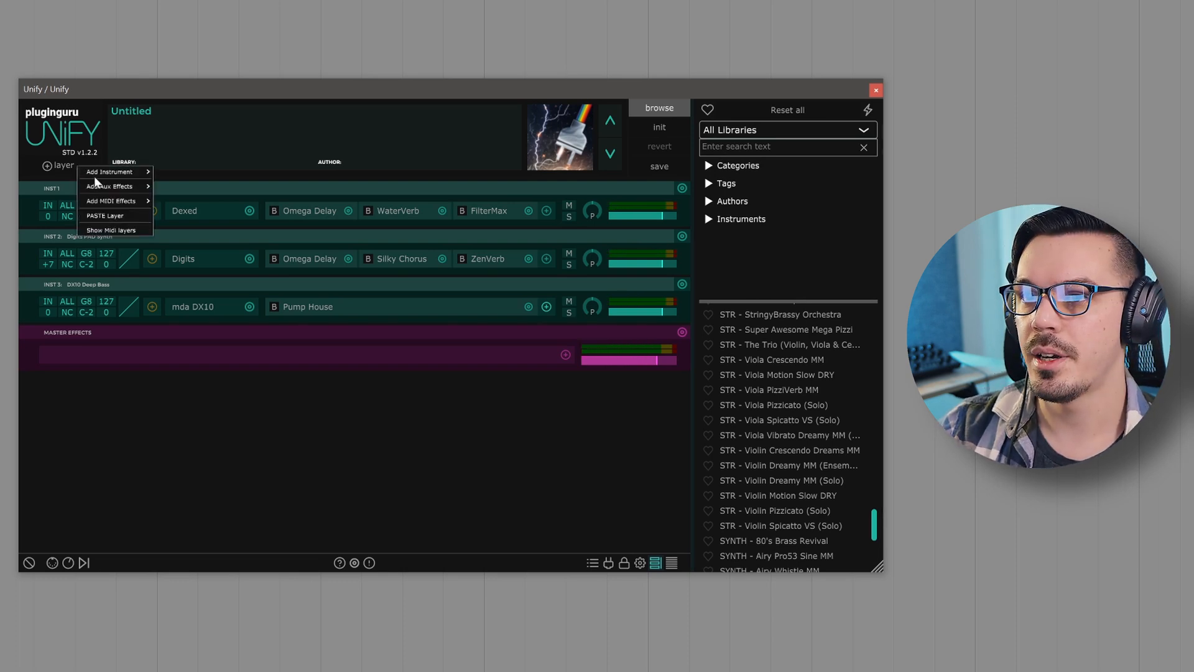
pyautogui.moveTo(97, 173)
pyautogui.moveTo(195, 222)
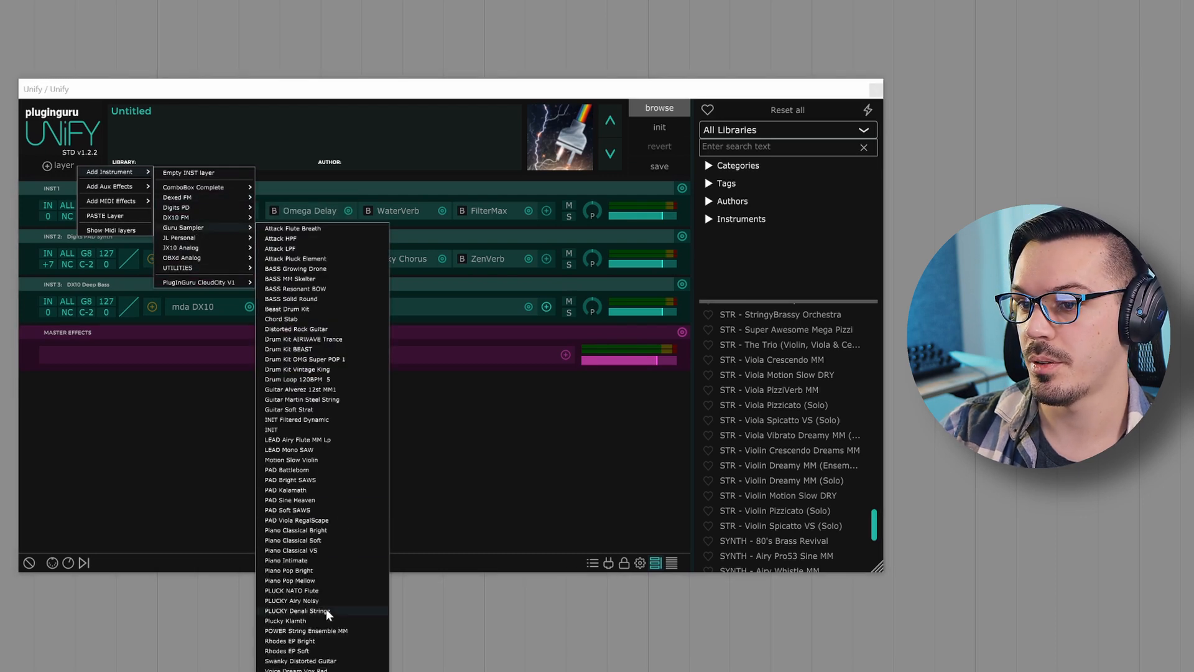
pyautogui.click(322, 640)
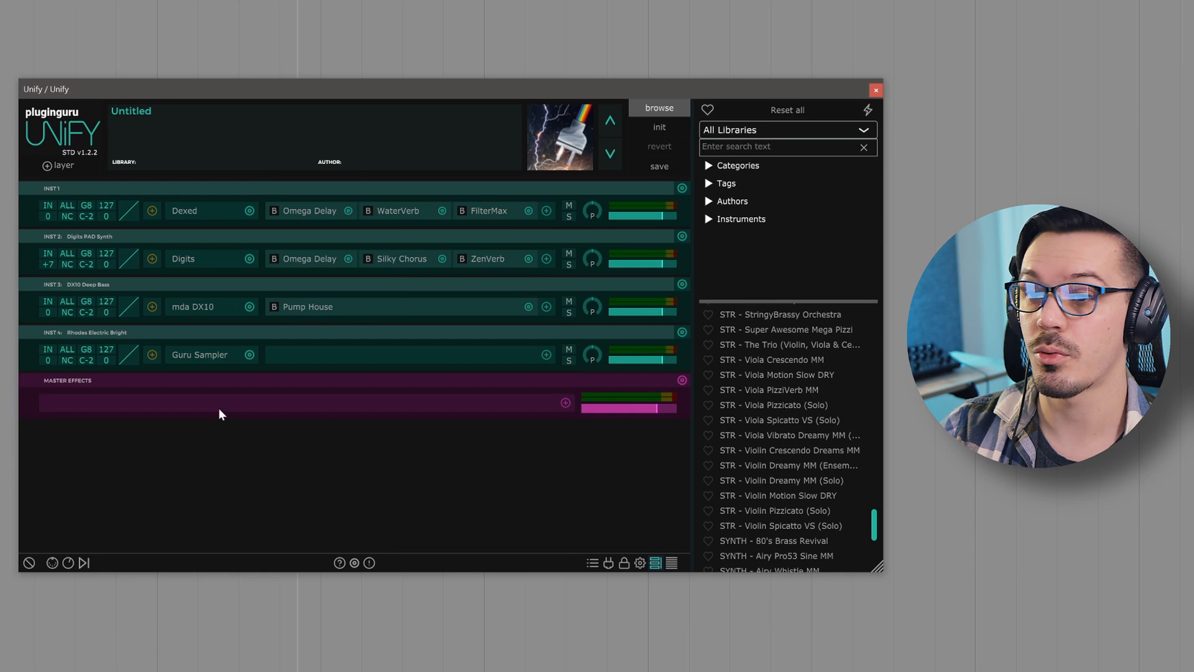
# Replace the Rhodes layer's Guru Sampler sound with OSC-DSP - SAW from the BASIC WAVEFORMS category
pyautogui.click(215, 359)
pyautogui.moveTo(19, 1); pyautogui.dragTo(335, 270)
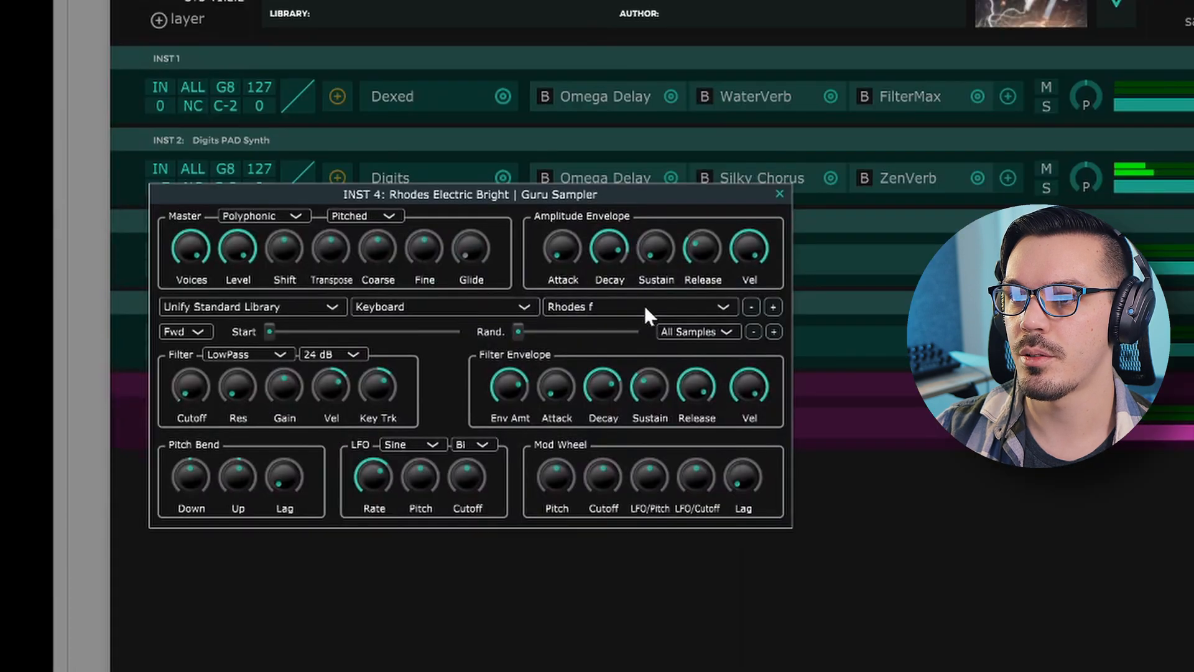
pyautogui.click(644, 305)
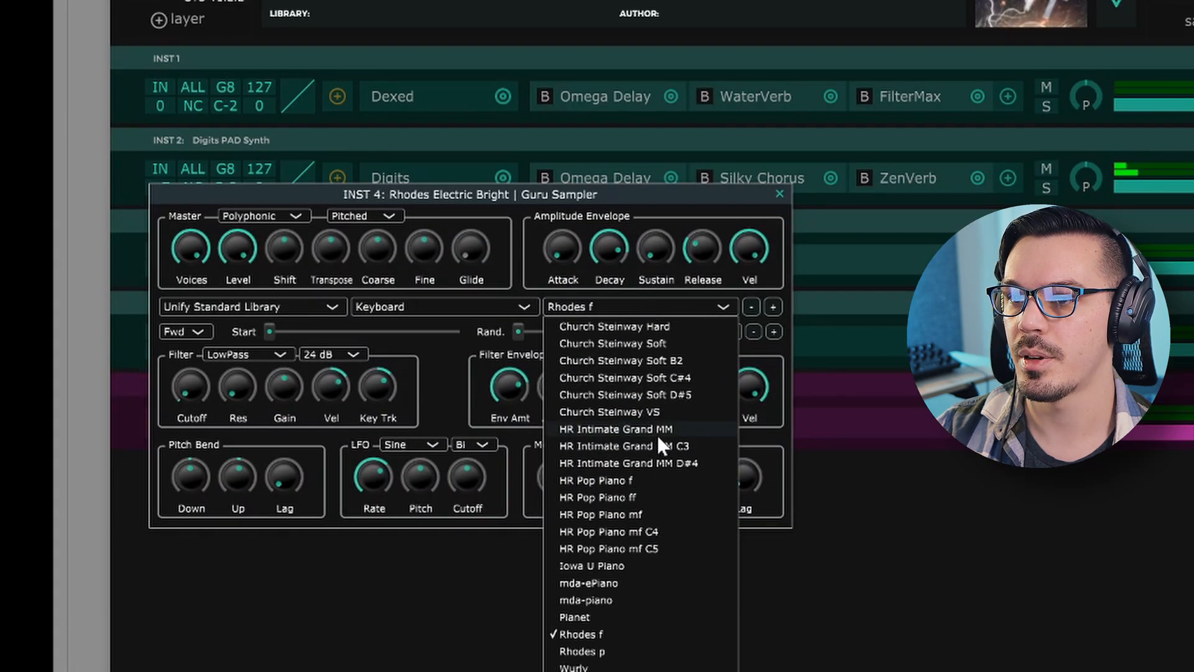
pyautogui.click(445, 305)
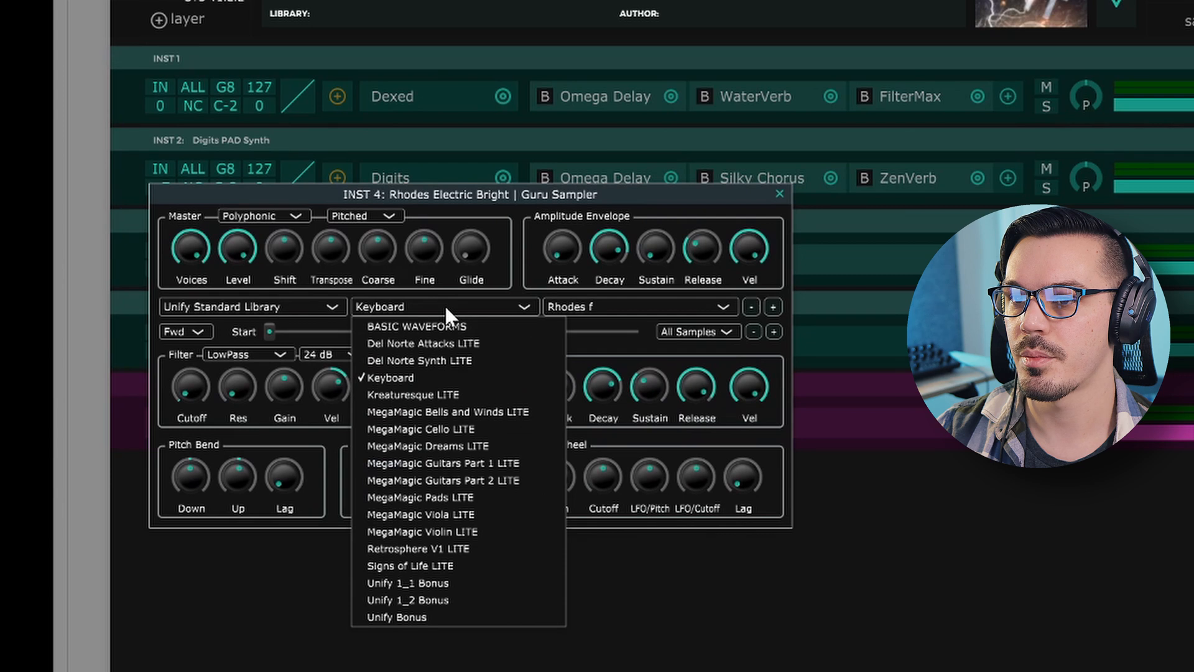
pyautogui.click(415, 325)
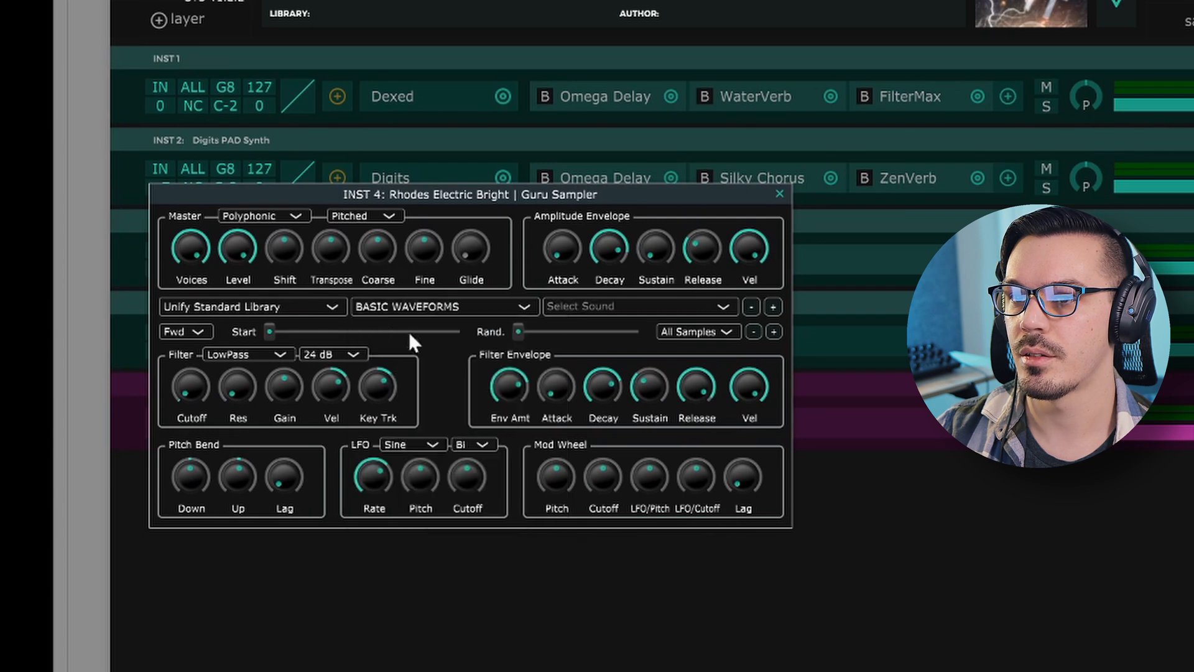
pyautogui.click(579, 308)
pyautogui.click(602, 331)
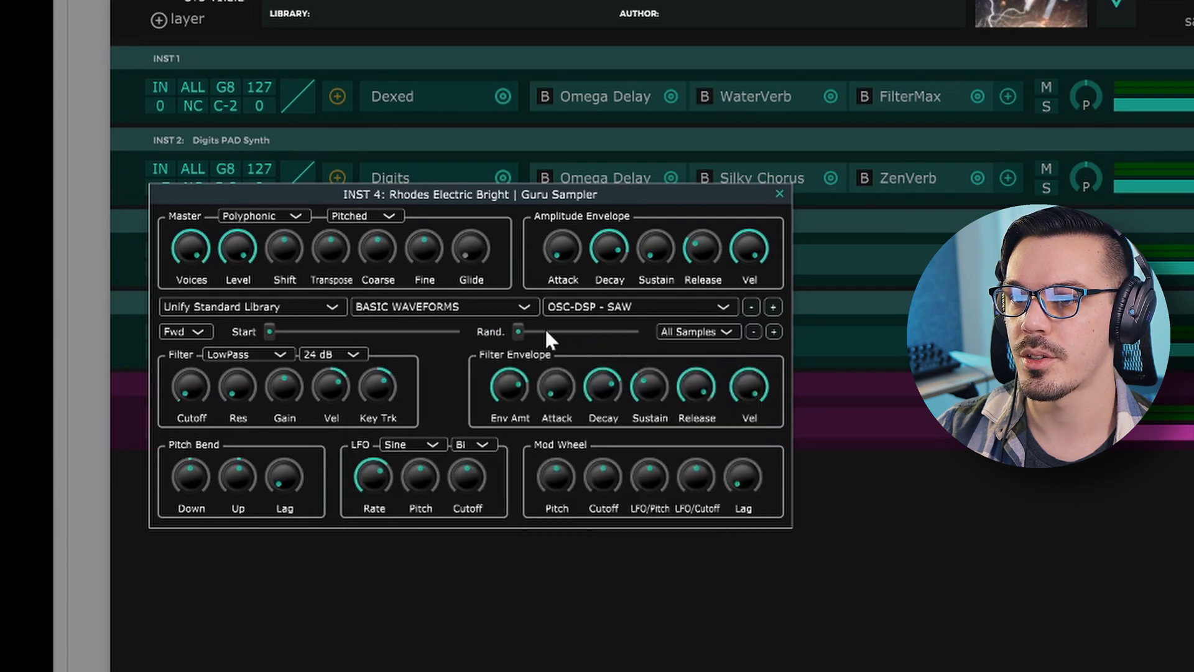
# Raise the Guru Sampler's filter cutoff, set resonance to 19.7 dB and filter envelope amount to 1667 Hz, and close its editor
pyautogui.moveTo(226, 387); pyautogui.dragTo(222, 307)
pyautogui.moveTo(181, 363); pyautogui.dragTo(192, 356)
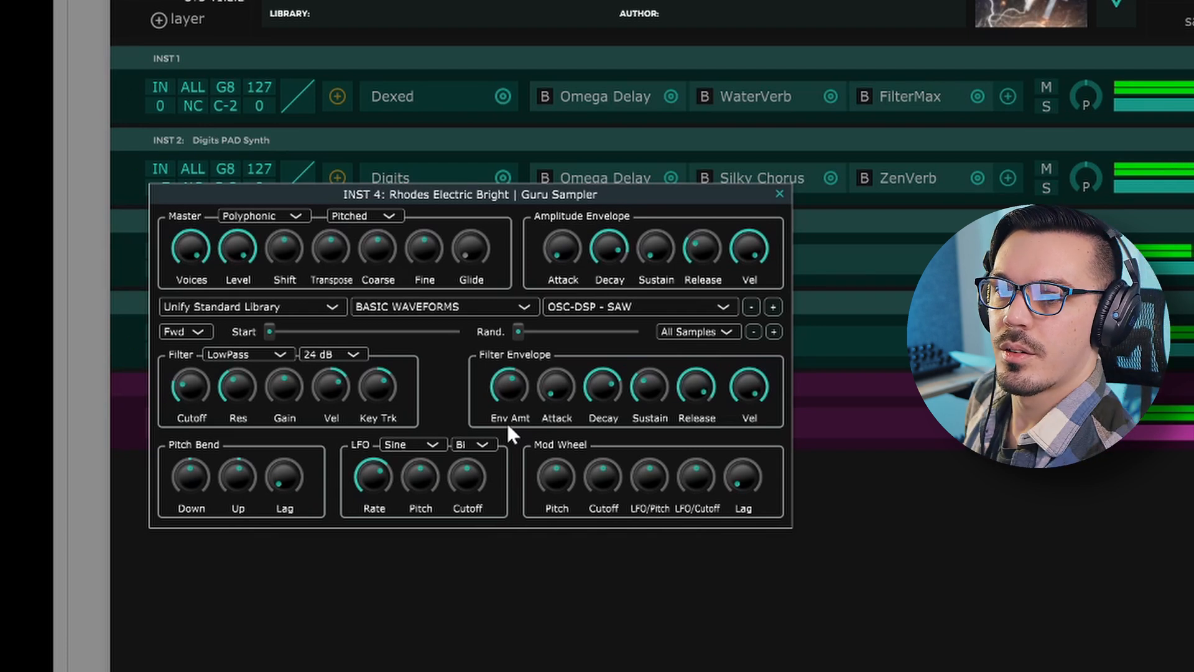
pyautogui.moveTo(197, 383)
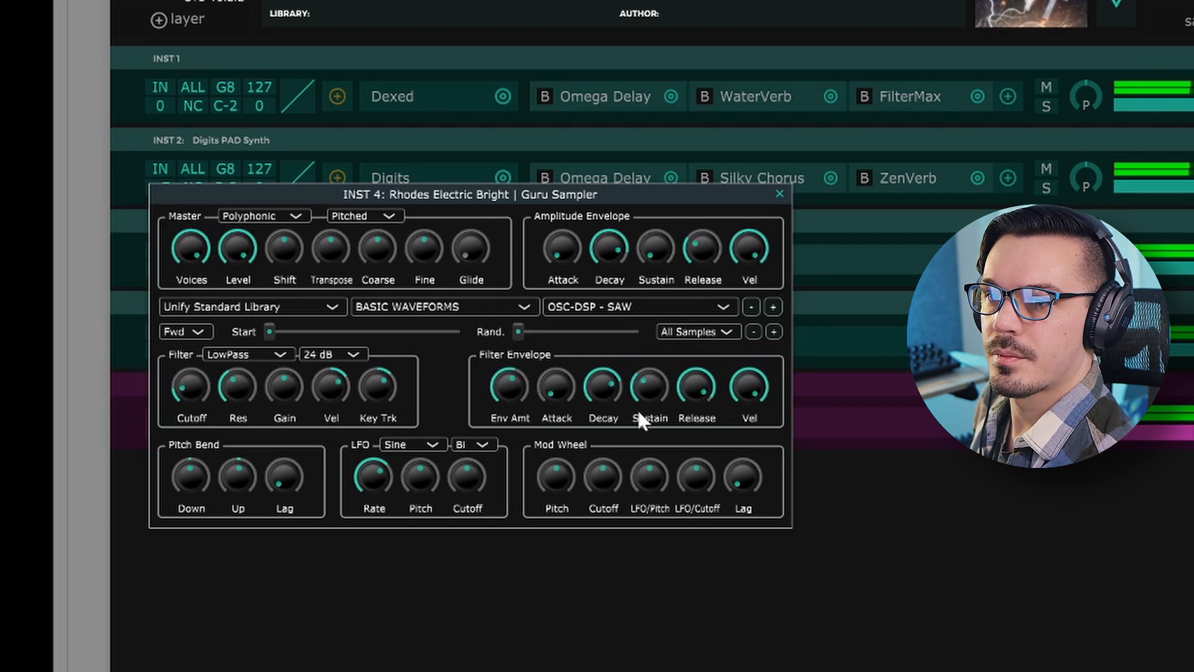
pyautogui.moveTo(593, 385)
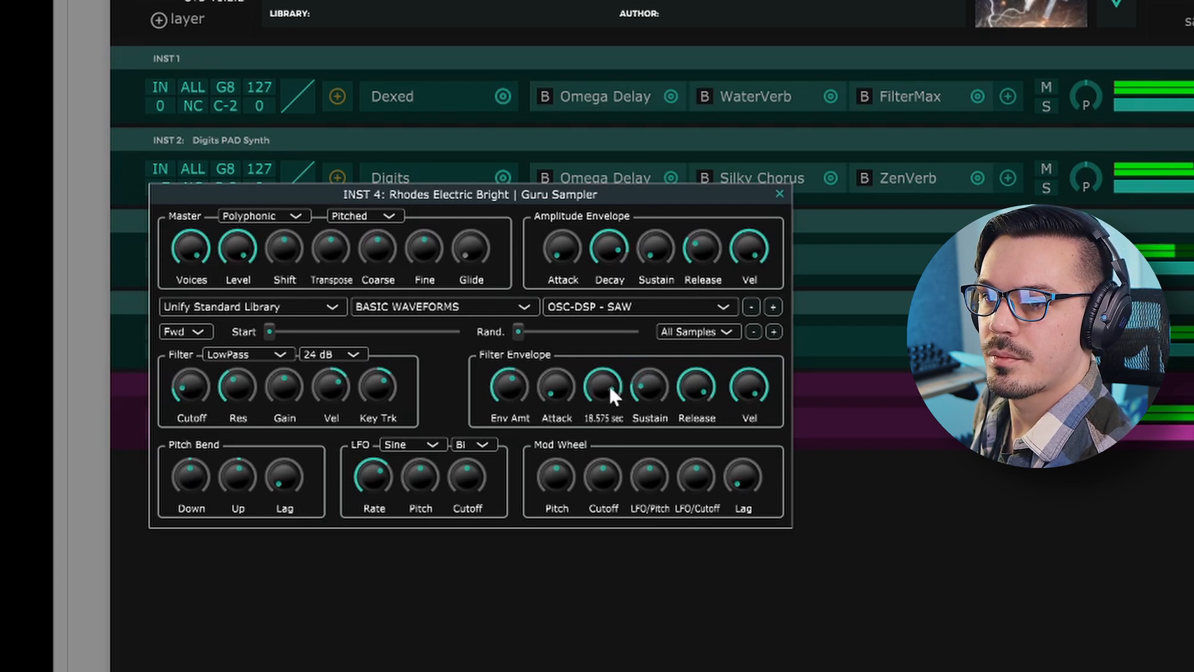
pyautogui.moveTo(522, 388)
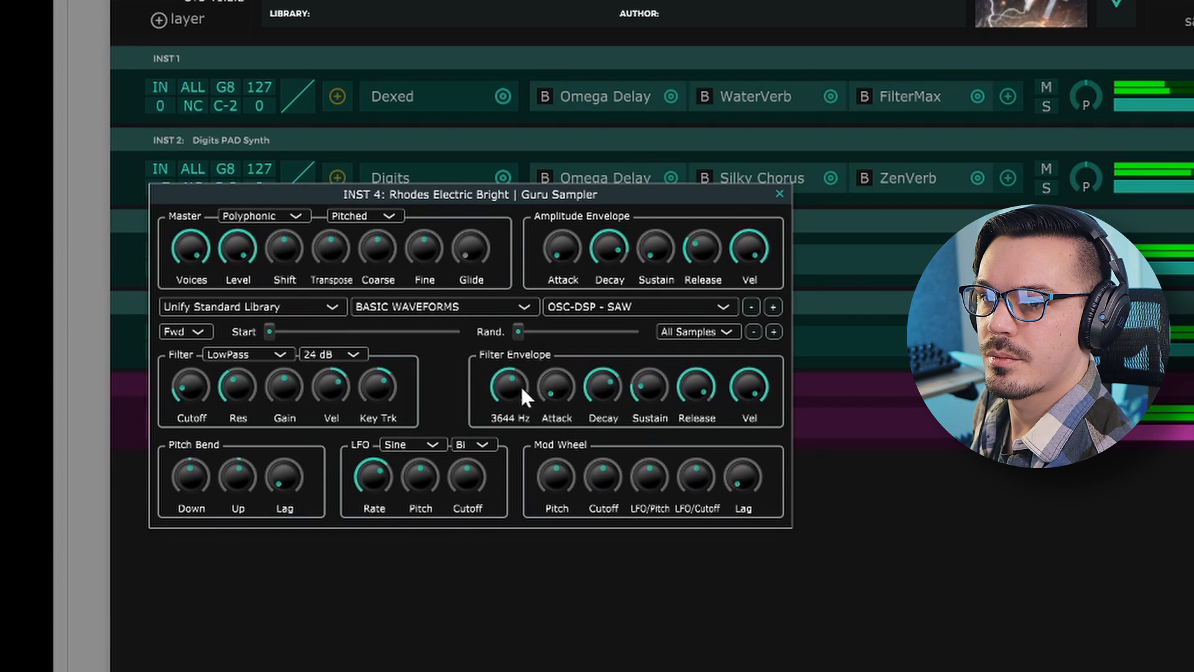
pyautogui.moveTo(248, 383); pyautogui.dragTo(243, 334)
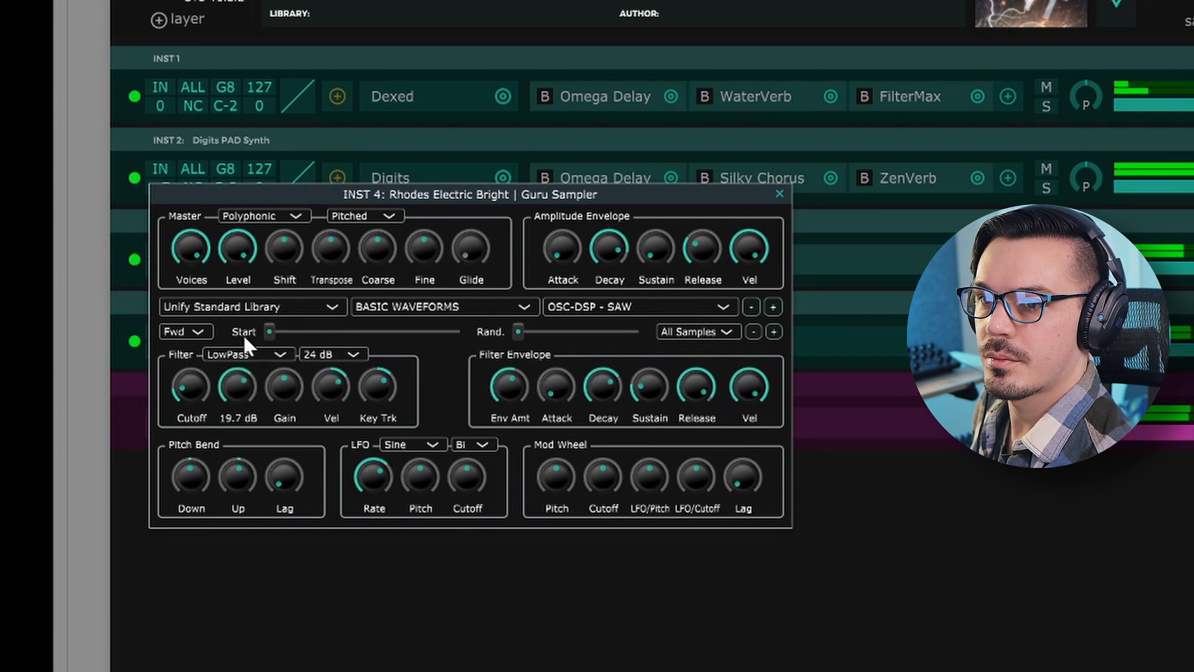
pyautogui.moveTo(516, 398); pyautogui.dragTo(512, 421)
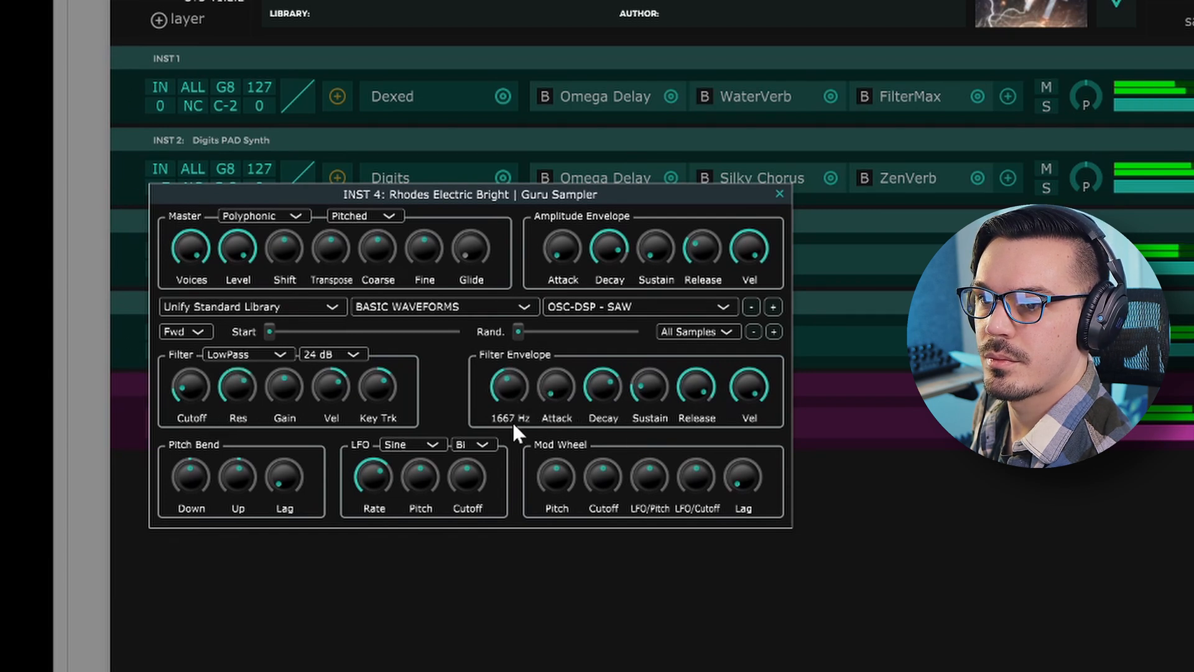
pyautogui.moveTo(777, 225)
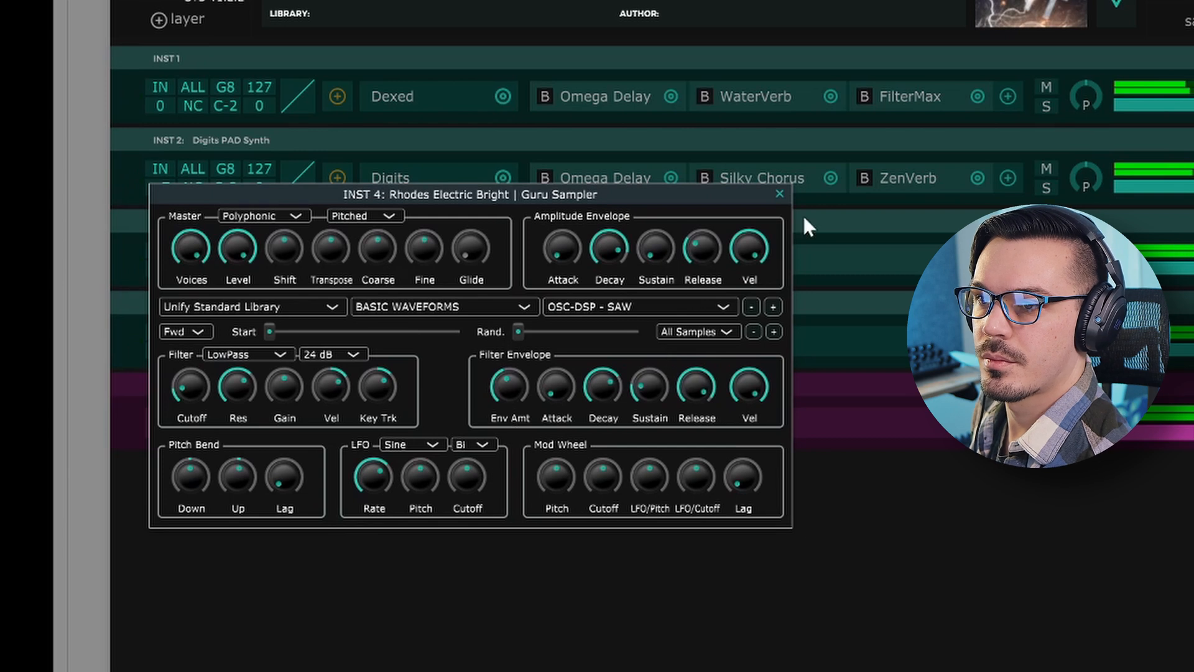
pyautogui.click(780, 194)
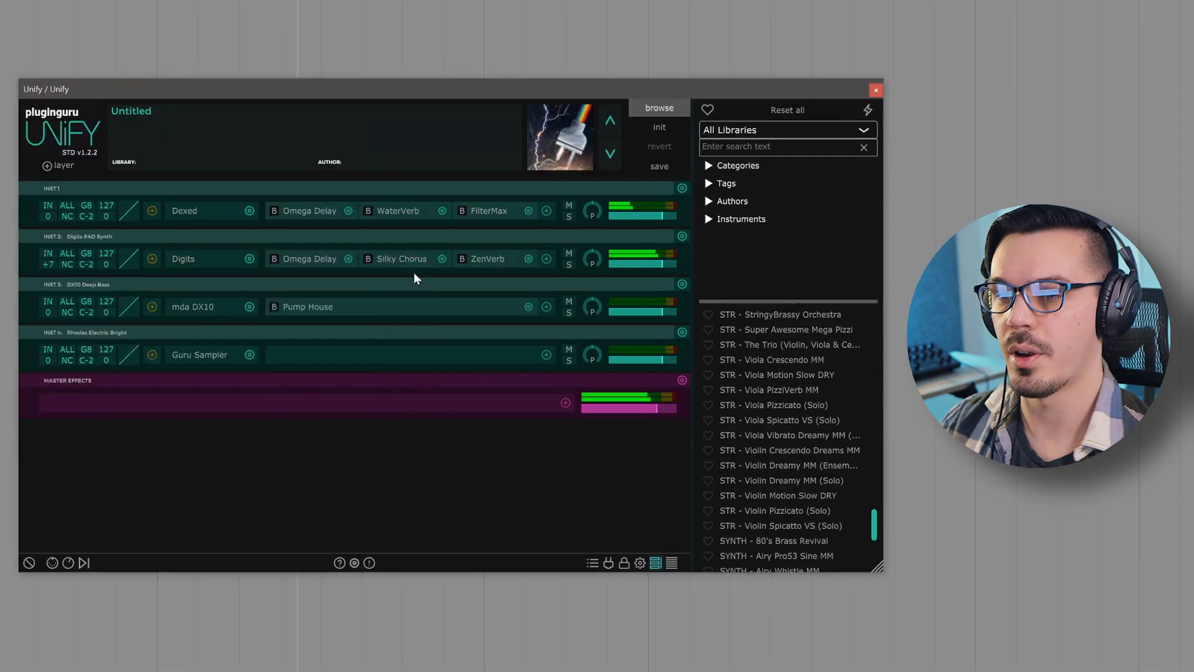
# Add a Unify Standard chorder MIDI effect to the Rhodes Electric Bright layer's Guru Sampler
pyautogui.click(155, 351)
pyautogui.moveTo(219, 364)
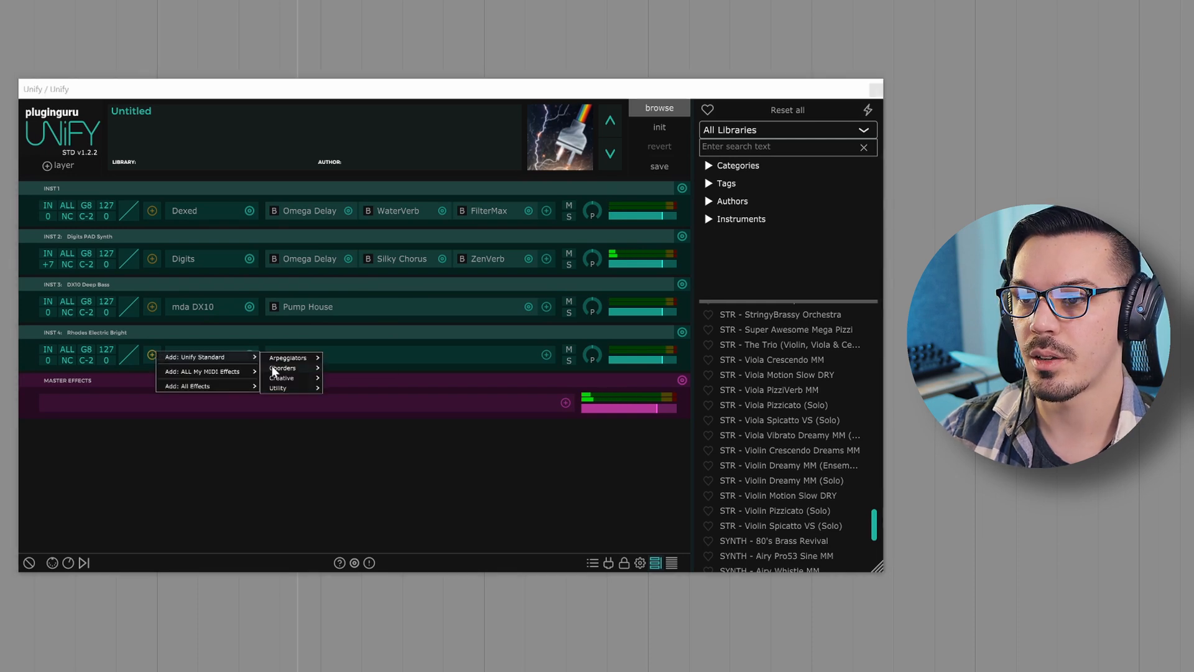
pyautogui.click(332, 368)
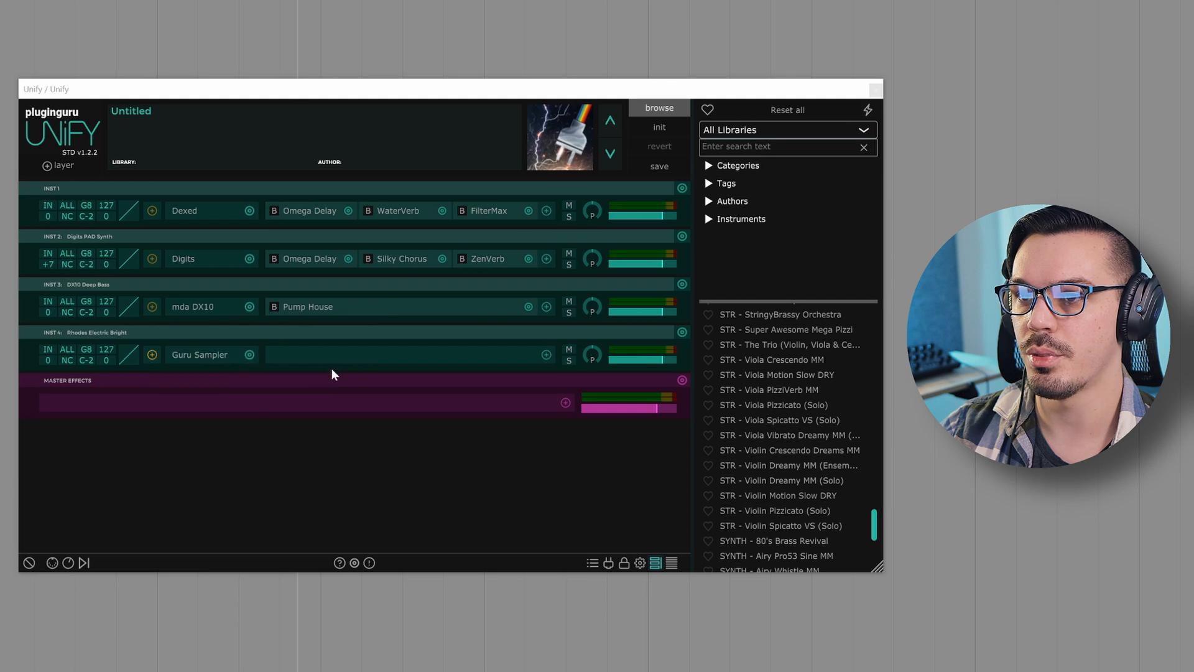
# Switch the Rhodes Electric Bright layer's BlueARP to another arpeggiator preset and close its editor
pyautogui.click(479, 236)
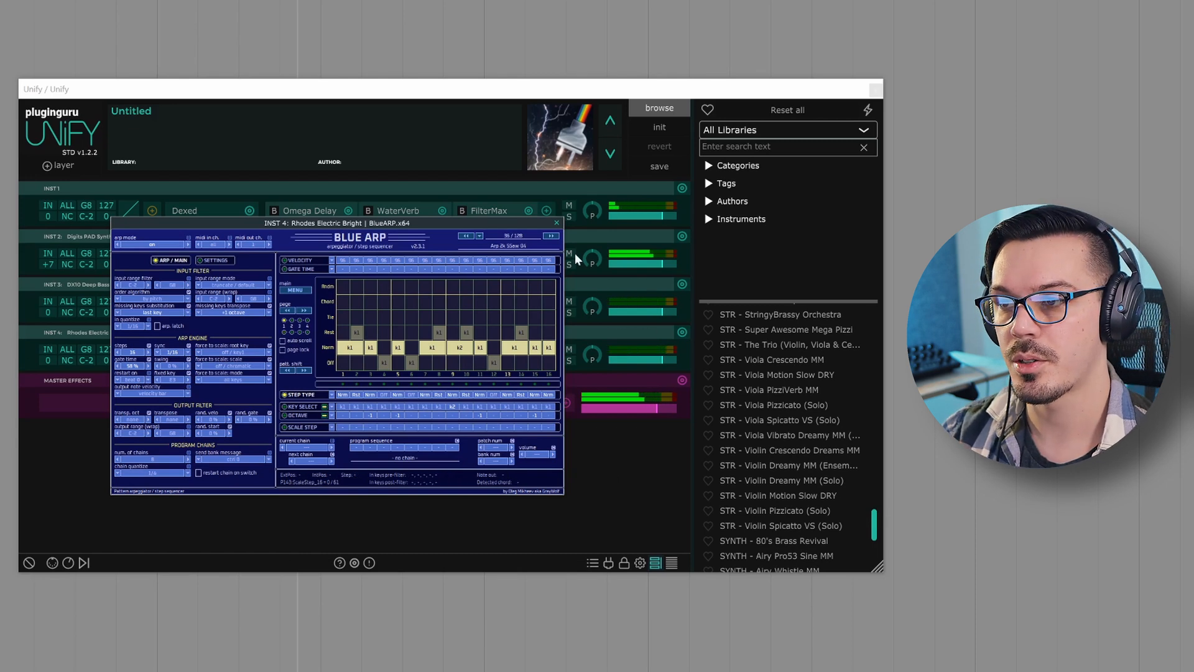
pyautogui.click(557, 223)
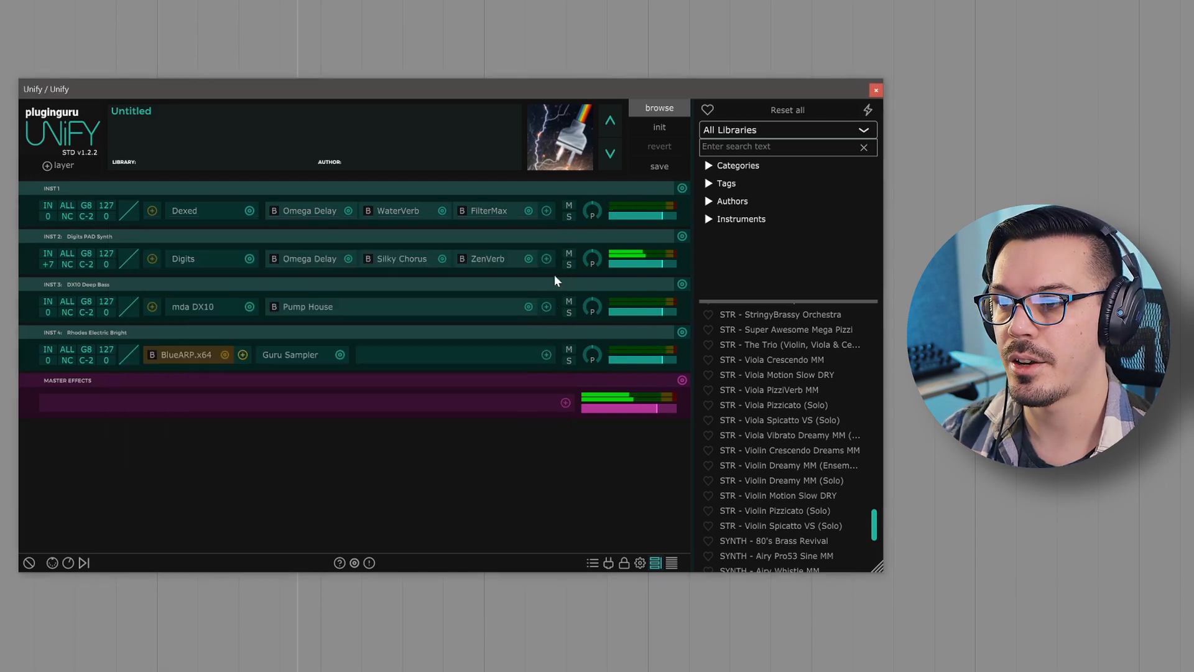
# Add an Omega Delay to the Rhodes Electric Bright layer, adjust its left and right delay times, and close its editor
pyautogui.click(546, 353)
pyautogui.moveTo(561, 360)
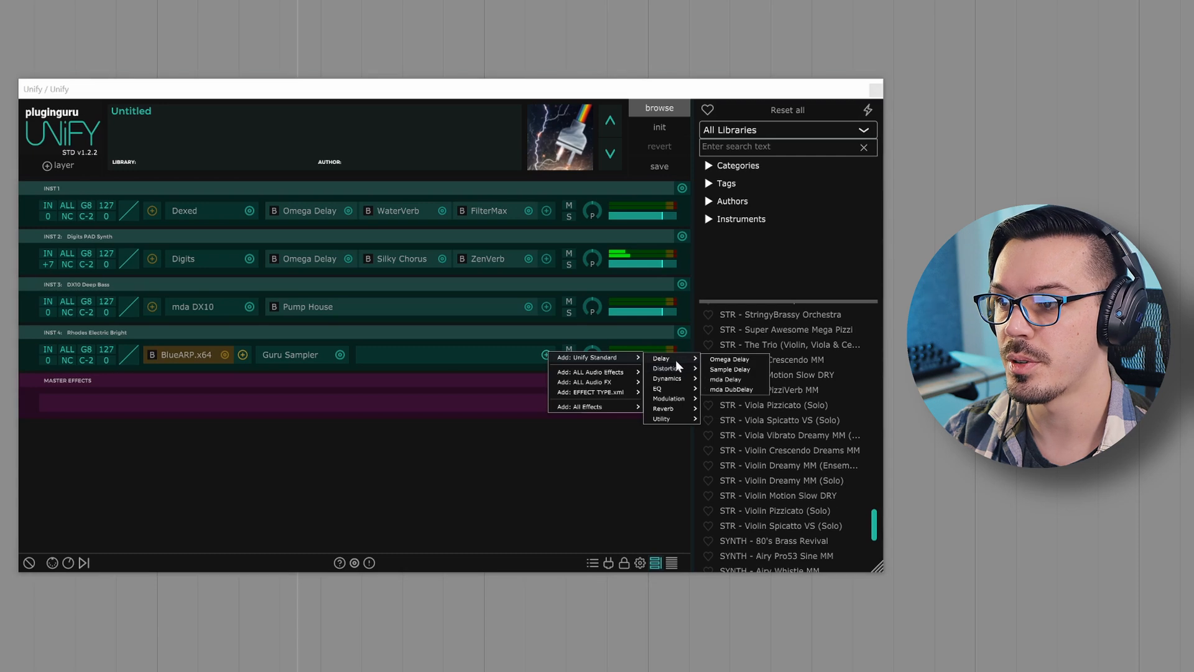
pyautogui.click(729, 359)
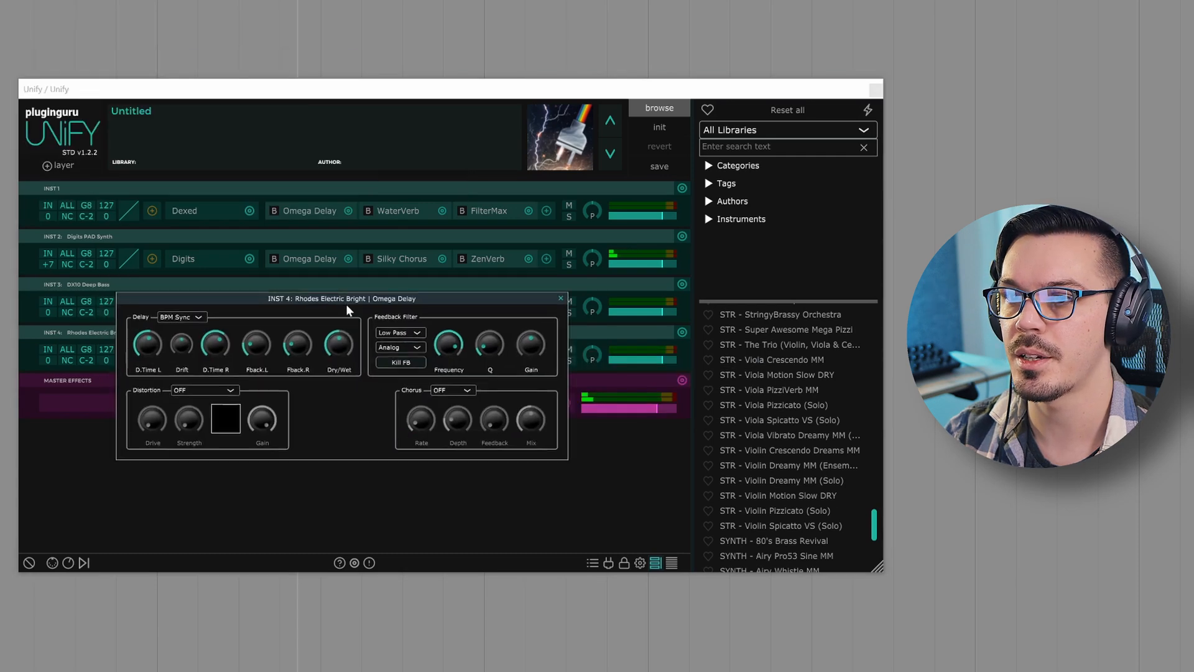
pyautogui.moveTo(338, 295); pyautogui.dragTo(388, 334)
pyautogui.moveTo(265, 371)
pyautogui.mouseDown()
pyautogui.moveTo(259, 343)
pyautogui.moveTo(261, 357)
pyautogui.mouseUp()
pyautogui.moveTo(188, 375); pyautogui.dragTo(188, 361)
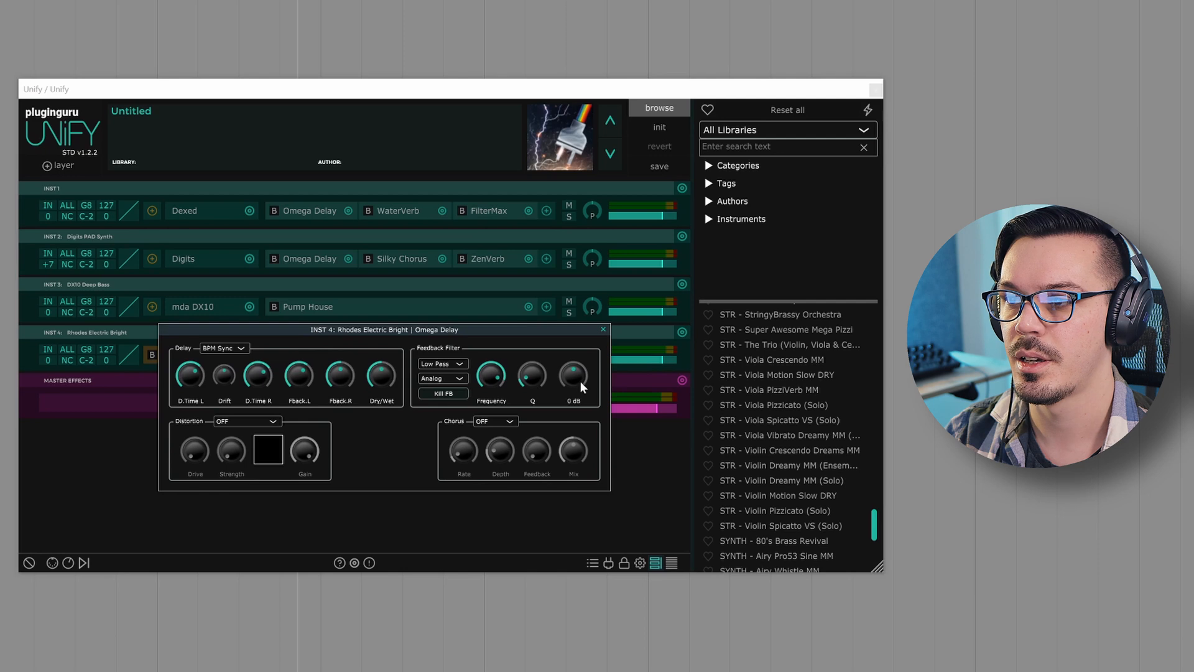
pyautogui.click(602, 329)
# Adjust the Rhodes Electric Bright layer's volume and limit its key range to C4–C7 with a +12 transpose
pyautogui.moveTo(646, 358)
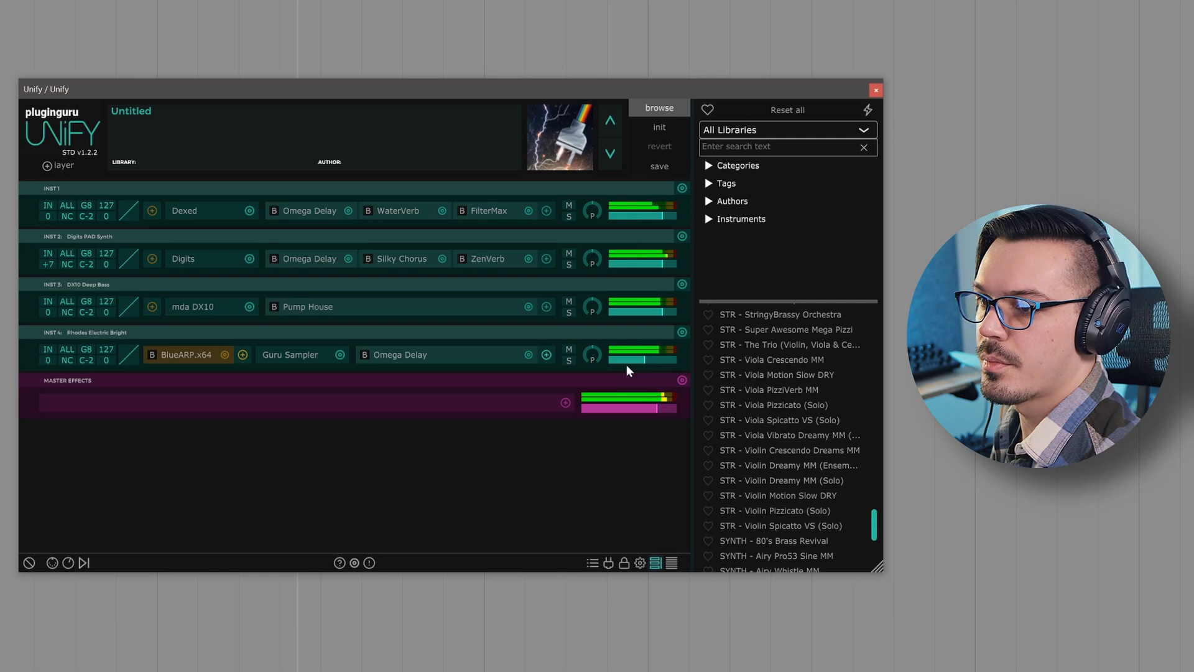
pyautogui.moveTo(639, 357); pyautogui.dragTo(648, 359)
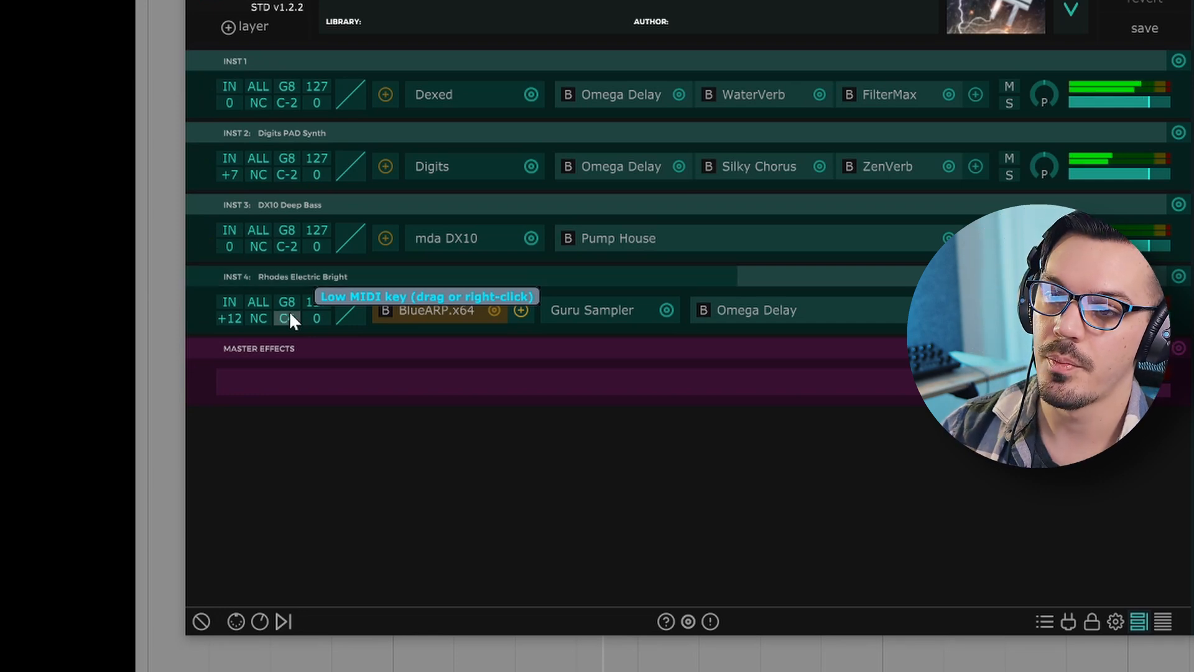
pyautogui.rightClick(288, 304)
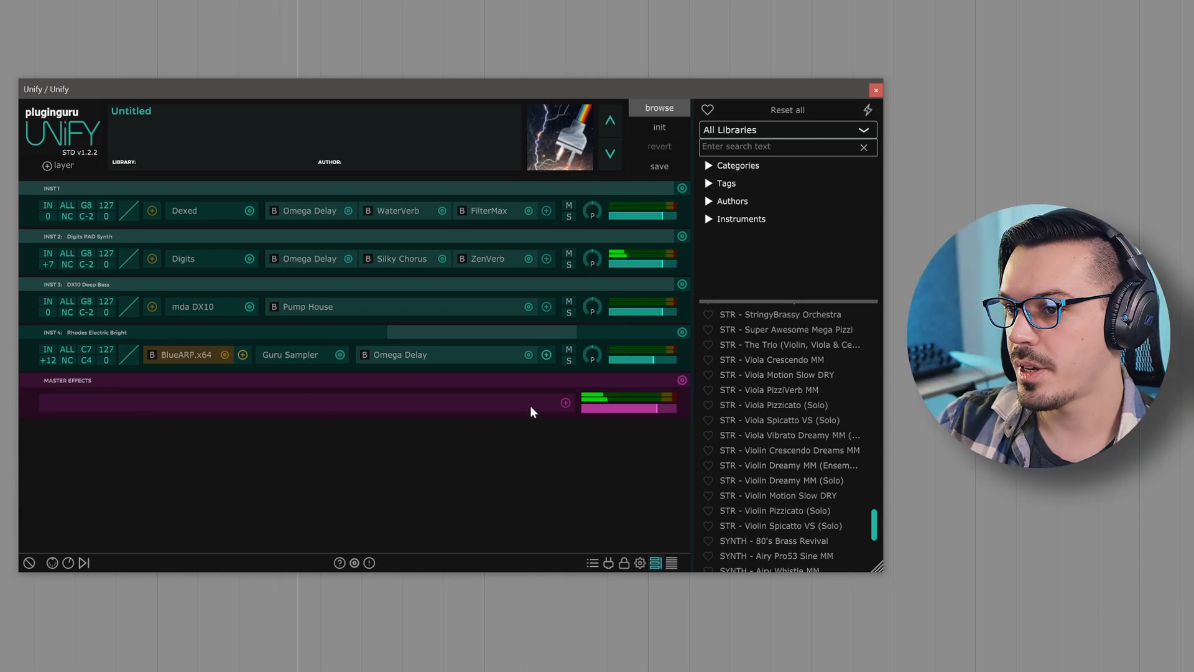
# Add mda Overdrive to the master effects with 9% drive and 26% muffle, and close its editor
pyautogui.click(566, 402)
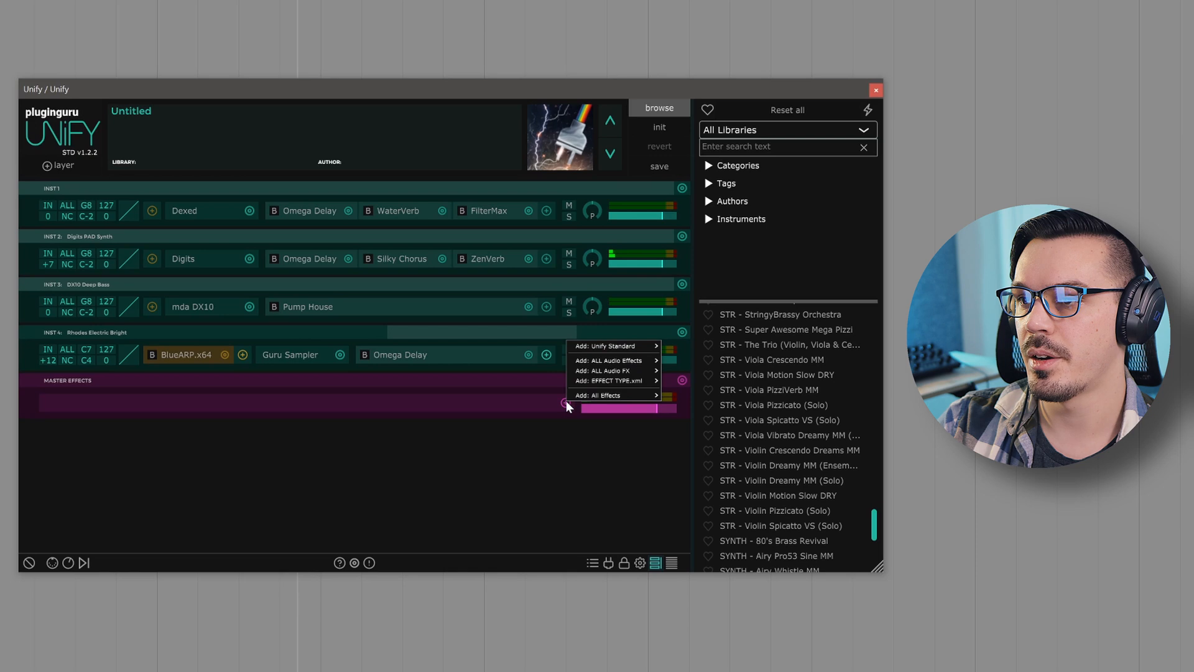
pyautogui.moveTo(605, 349)
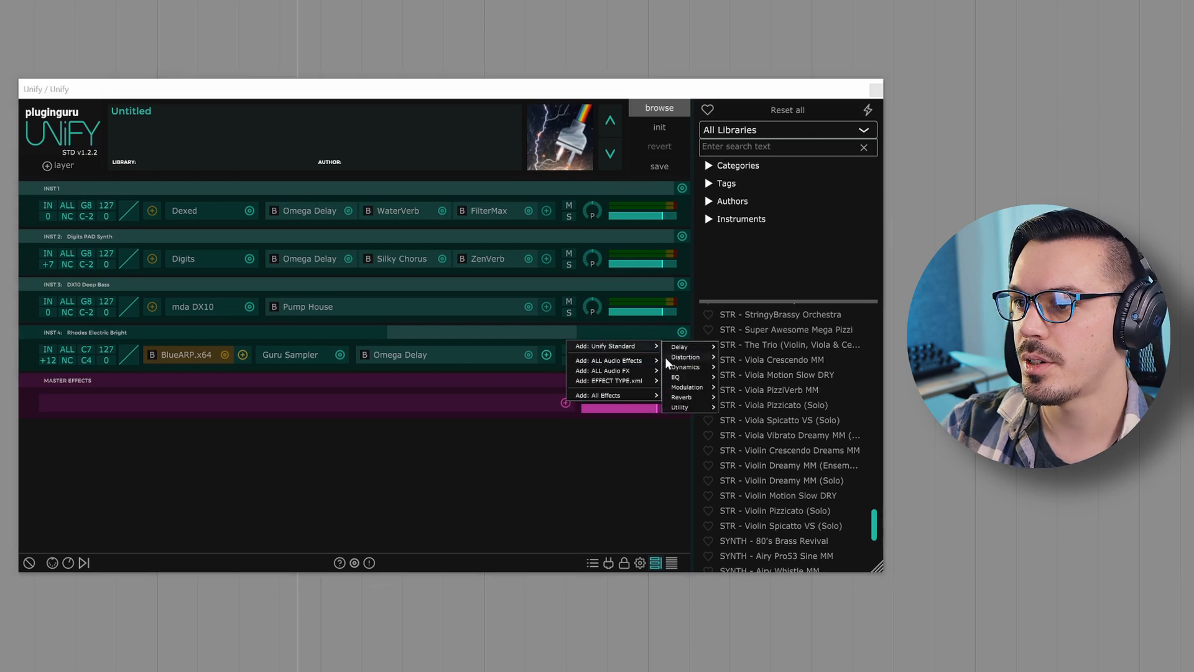
pyautogui.moveTo(669, 359)
pyautogui.click(743, 398)
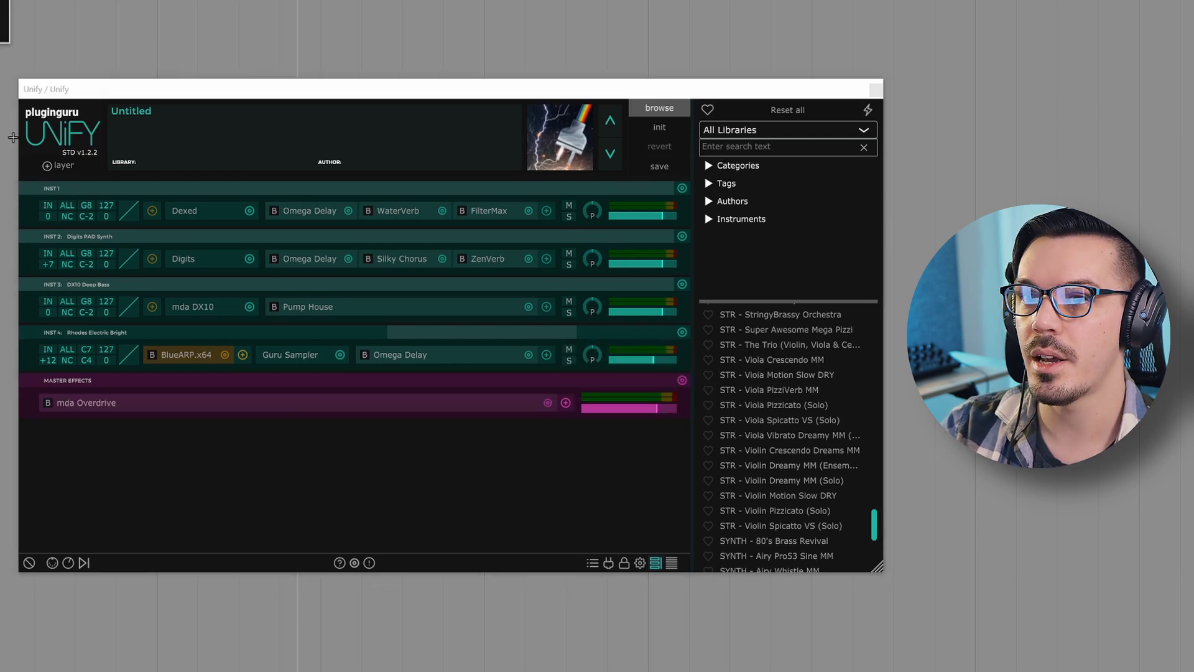
pyautogui.moveTo(194, 378); pyautogui.dragTo(292, 513)
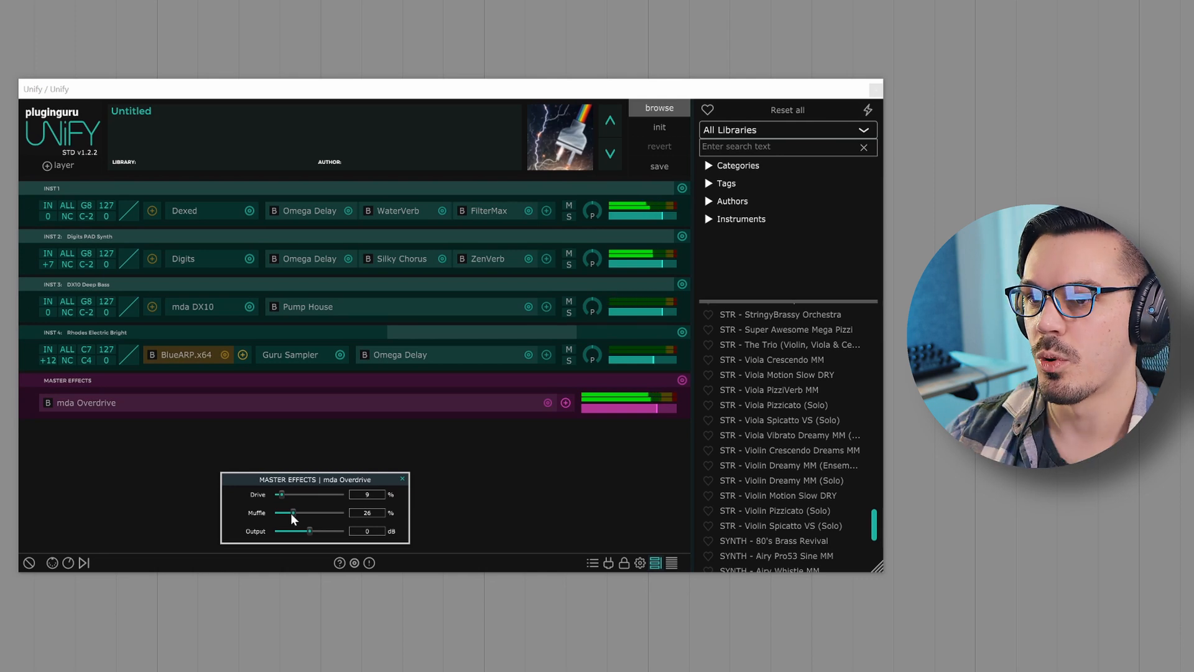
pyautogui.click(401, 479)
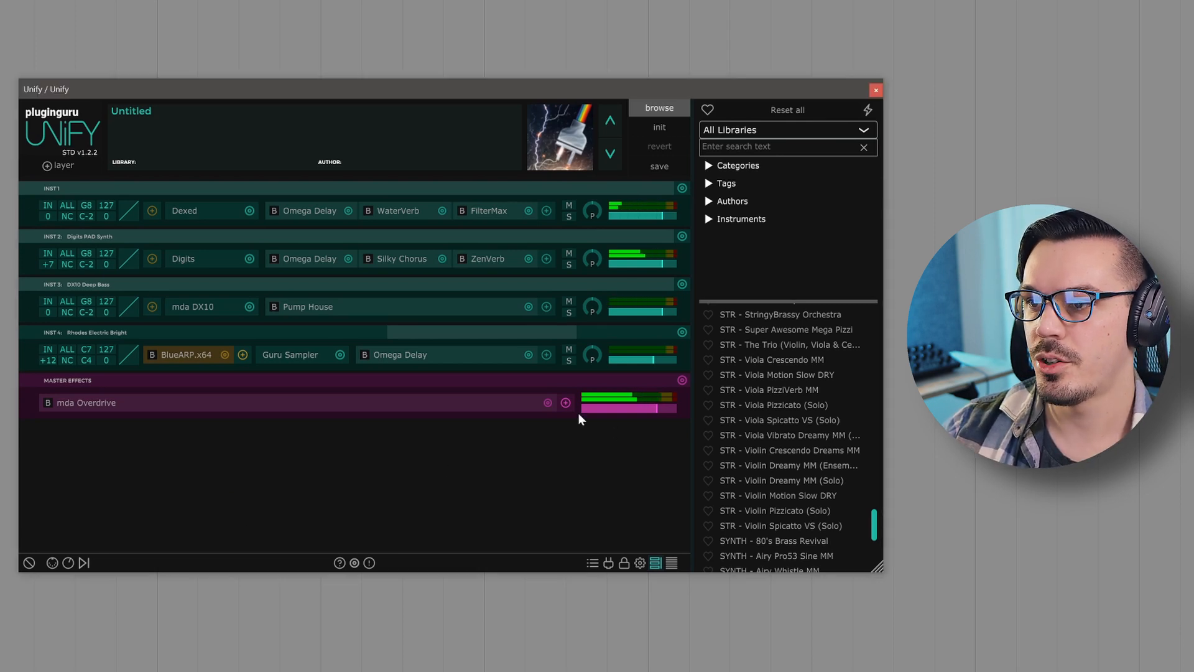
# Add the LoudMax limiter after the overdrive in the master effects, lower its threshold to -1.4 dB, and close its editor
pyautogui.click(565, 403)
pyautogui.moveTo(595, 350)
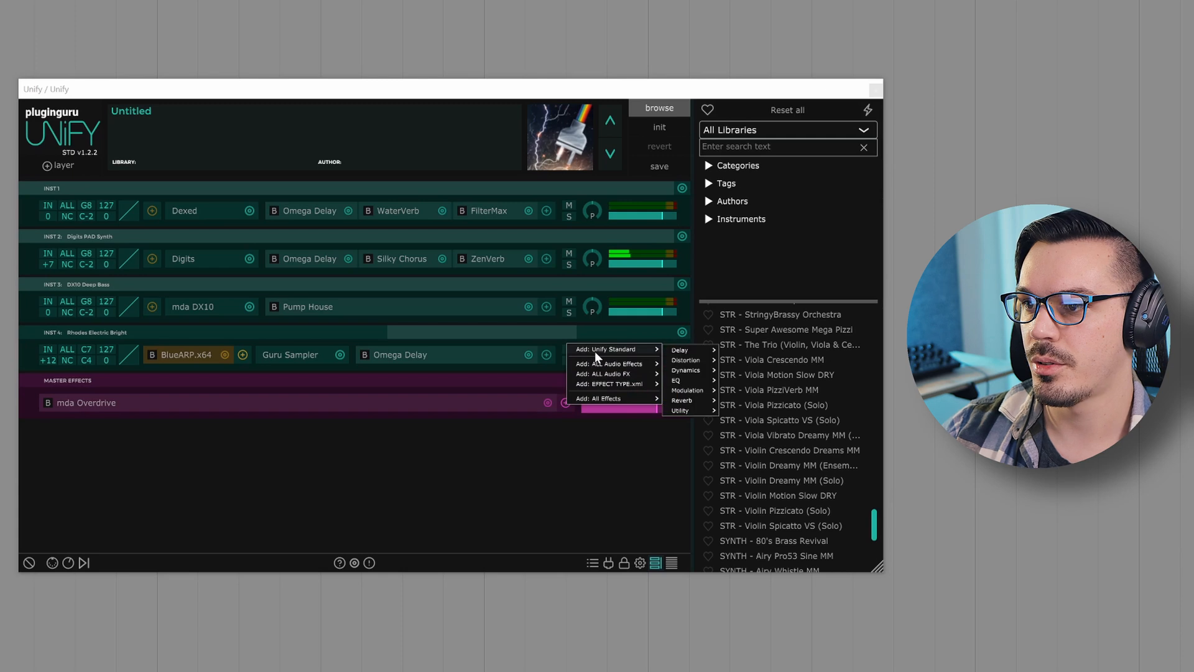
pyautogui.moveTo(670, 371)
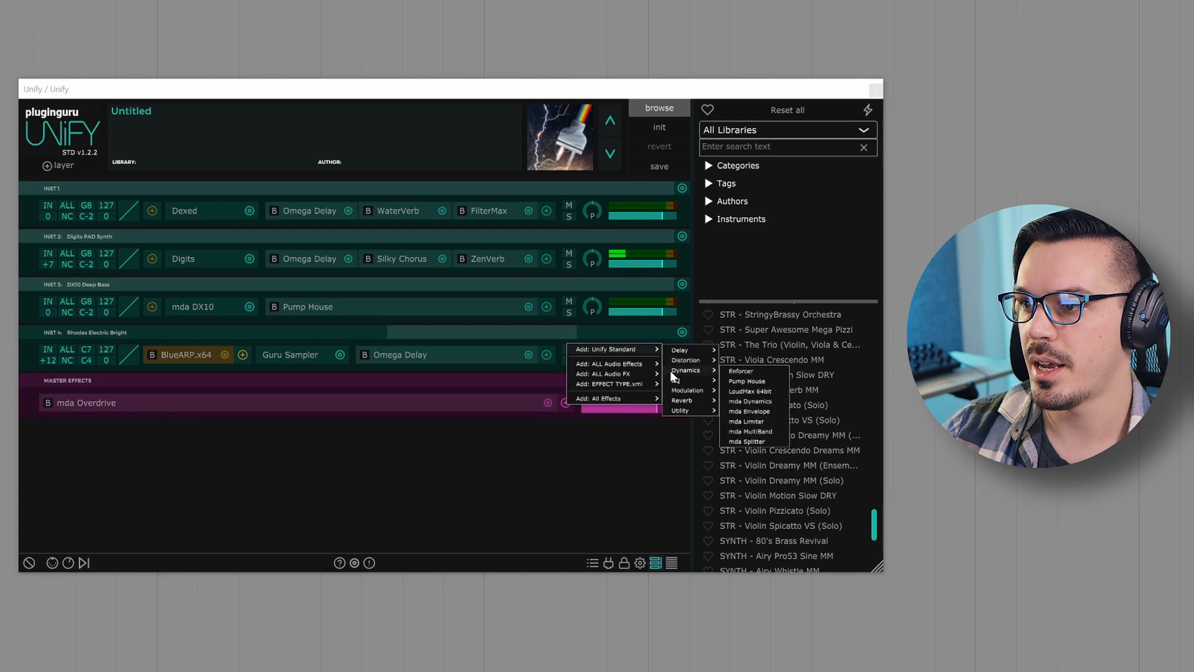
pyautogui.click(750, 393)
pyautogui.click(336, 403)
pyautogui.moveTo(310, 379); pyautogui.dragTo(367, 431)
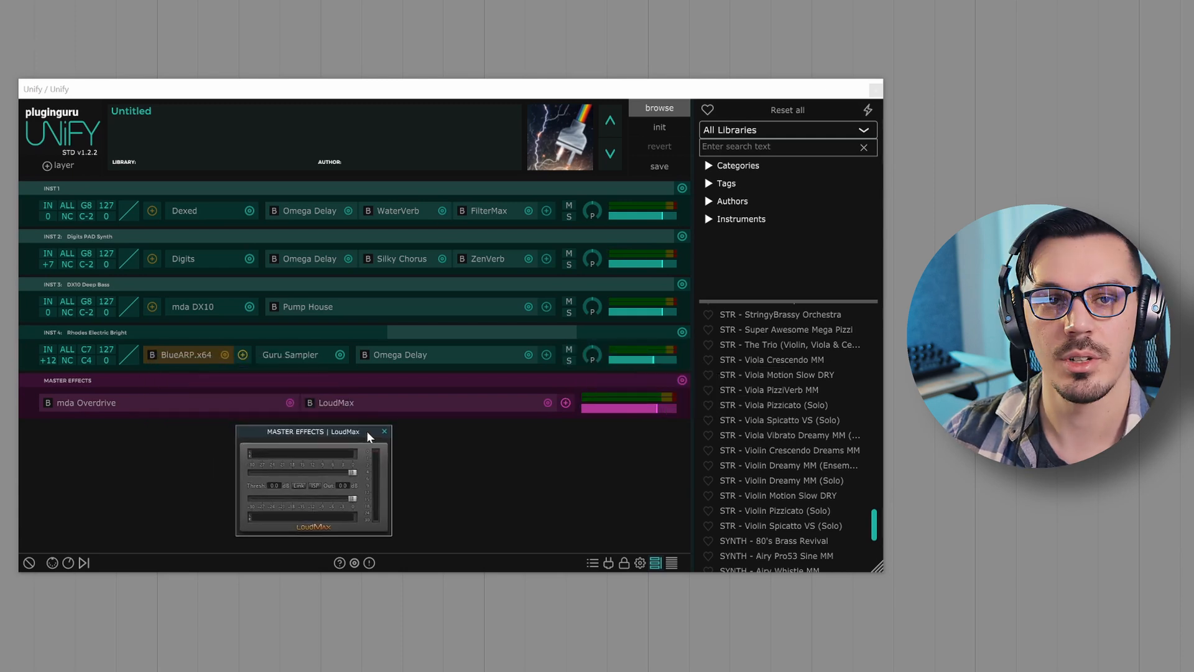
pyautogui.moveTo(349, 471); pyautogui.dragTo(346, 471)
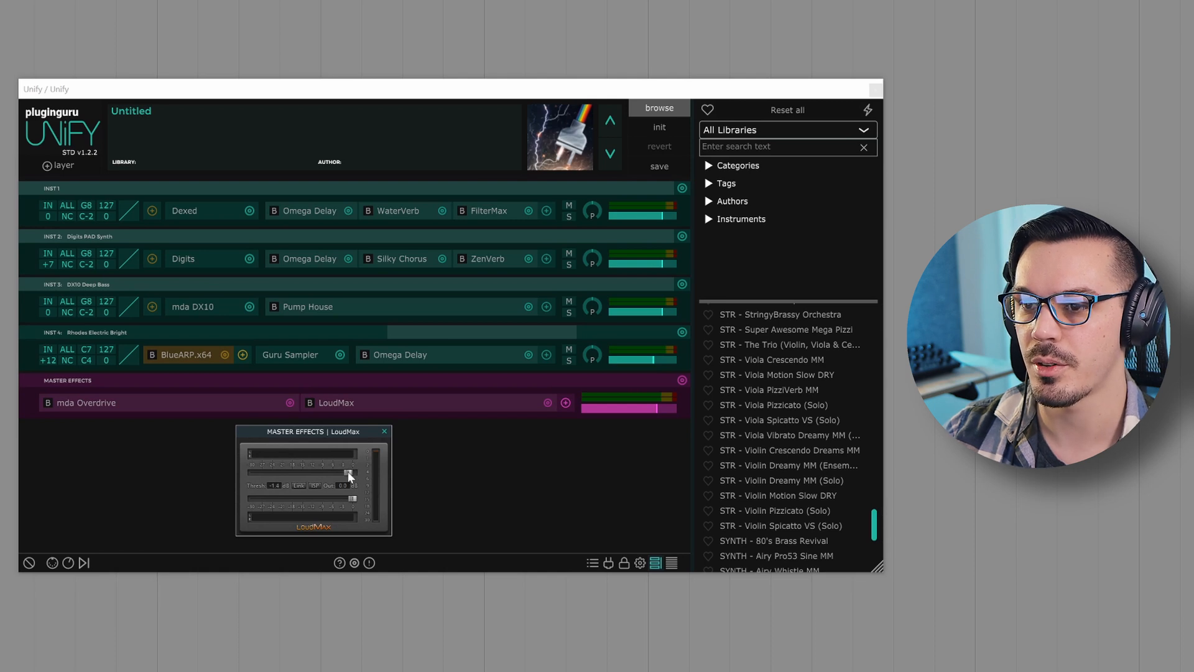
pyautogui.click(384, 432)
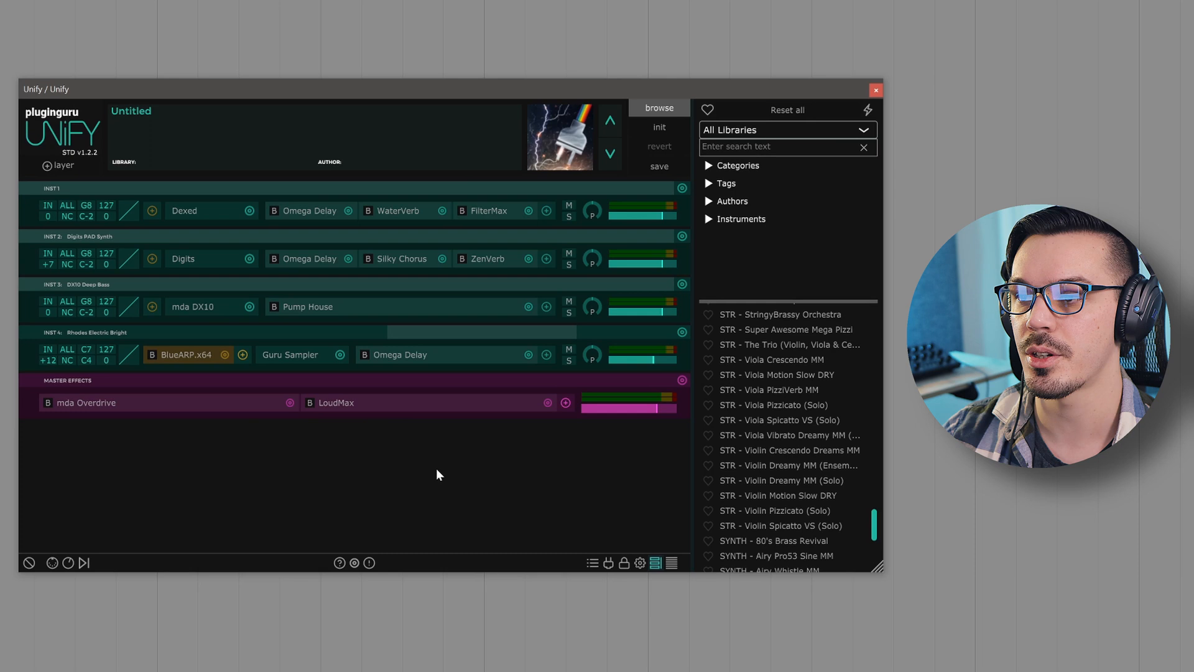